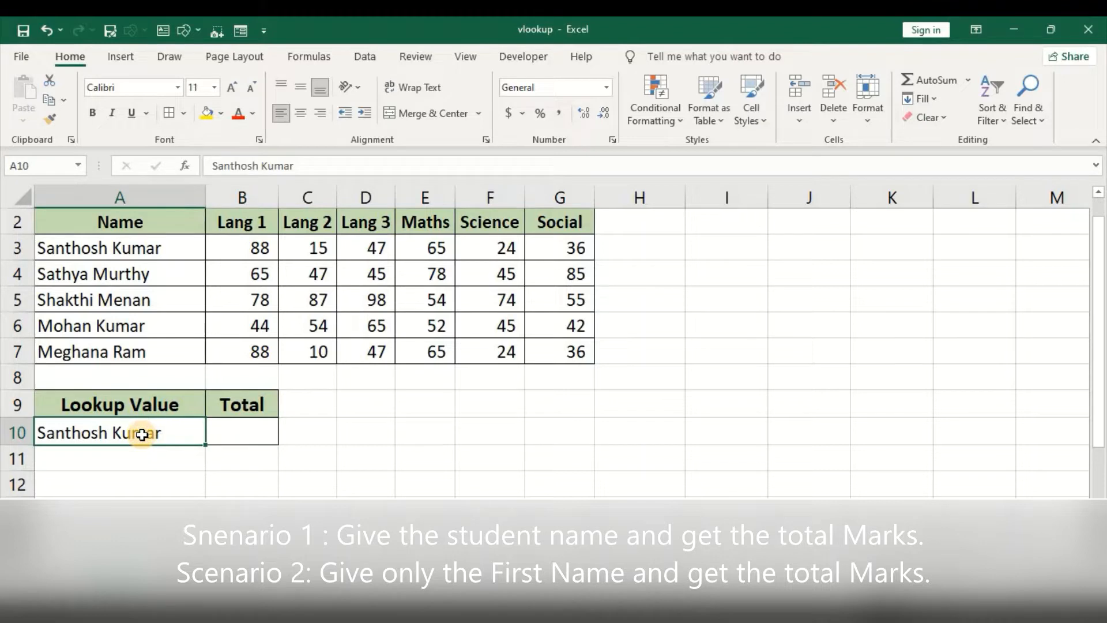
Step: Begin a VLOOKUP formula in the Total cell B10 with A10 as the lookup value
{"action": "left_click", "coordinate": [262, 435]}
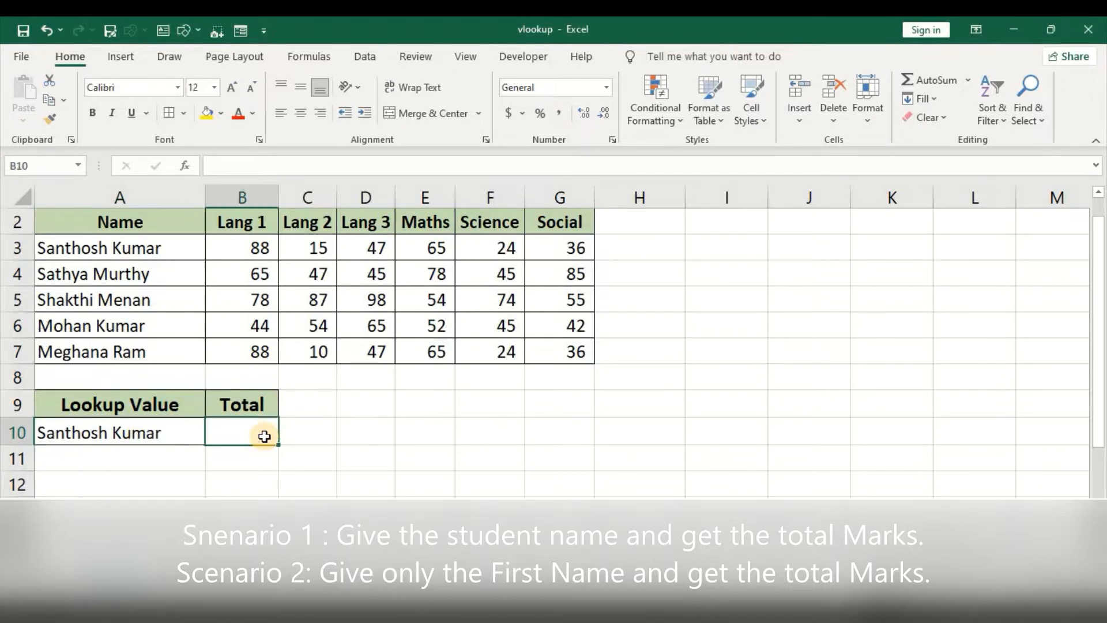
{"action": "left_click", "coordinate": [170, 431]}
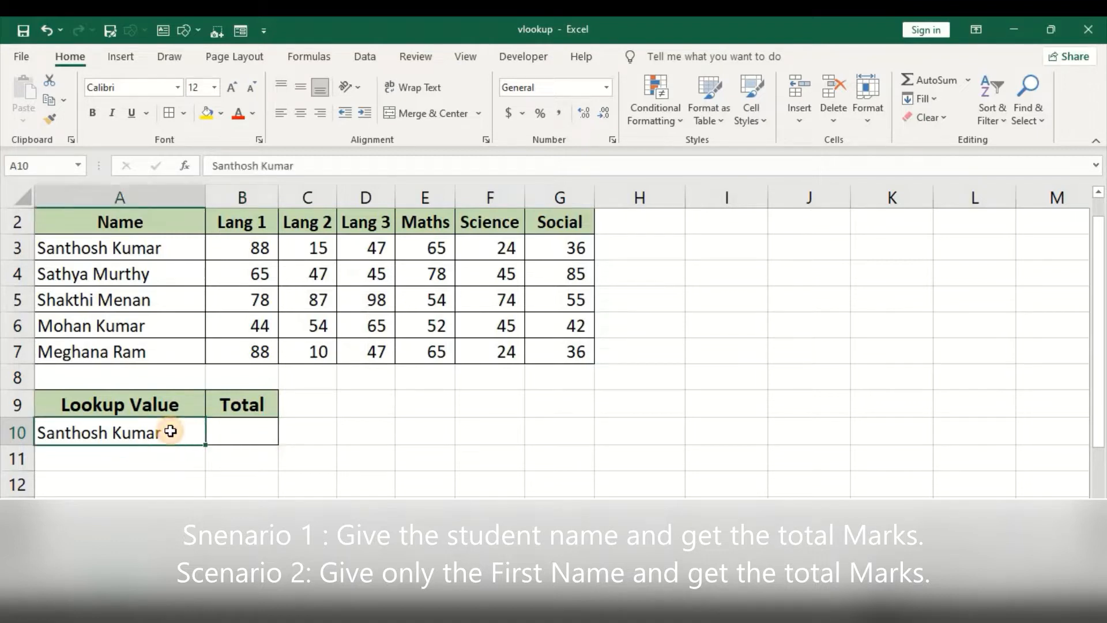
{"action": "left_click", "coordinate": [226, 448]}
{"action": "left_click", "coordinate": [232, 436]}
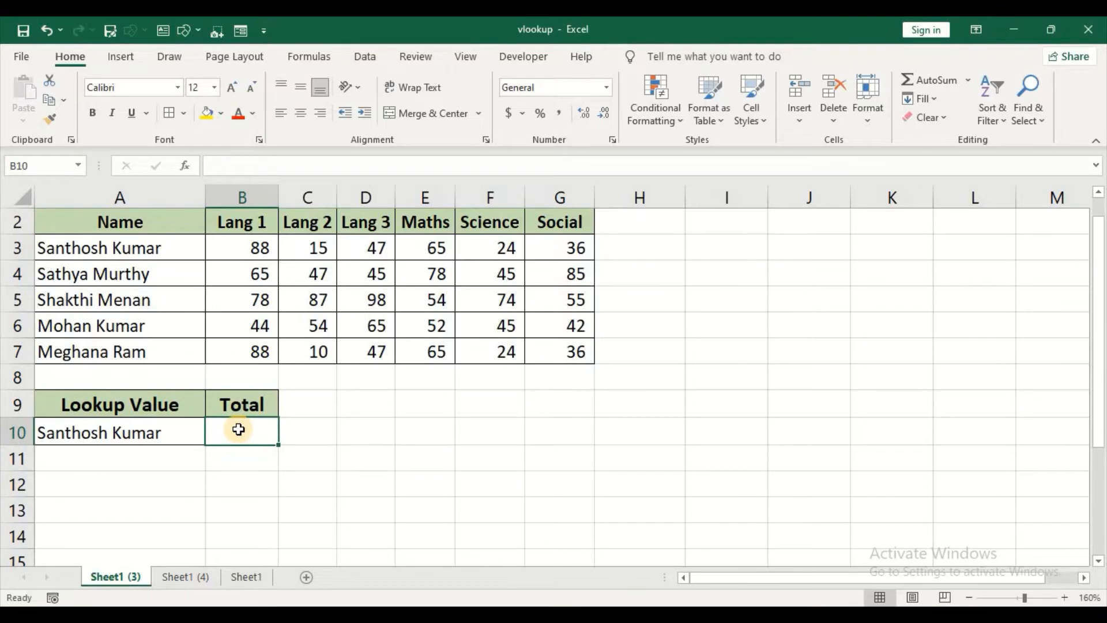
{"action": "type", "text": "=v"}
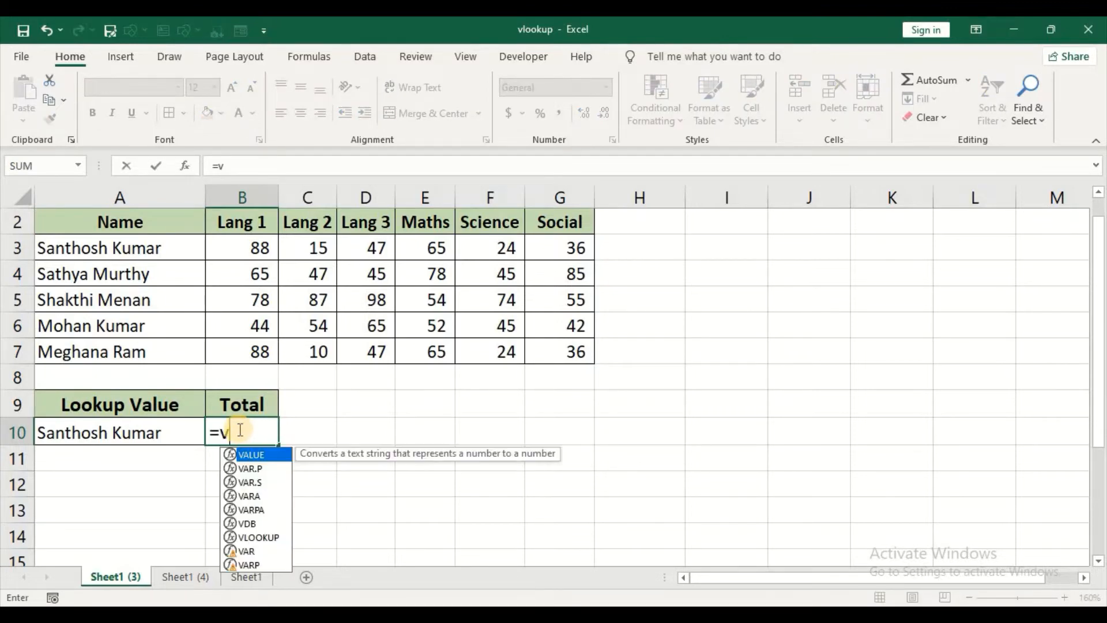
{"action": "type", "text": "l"}
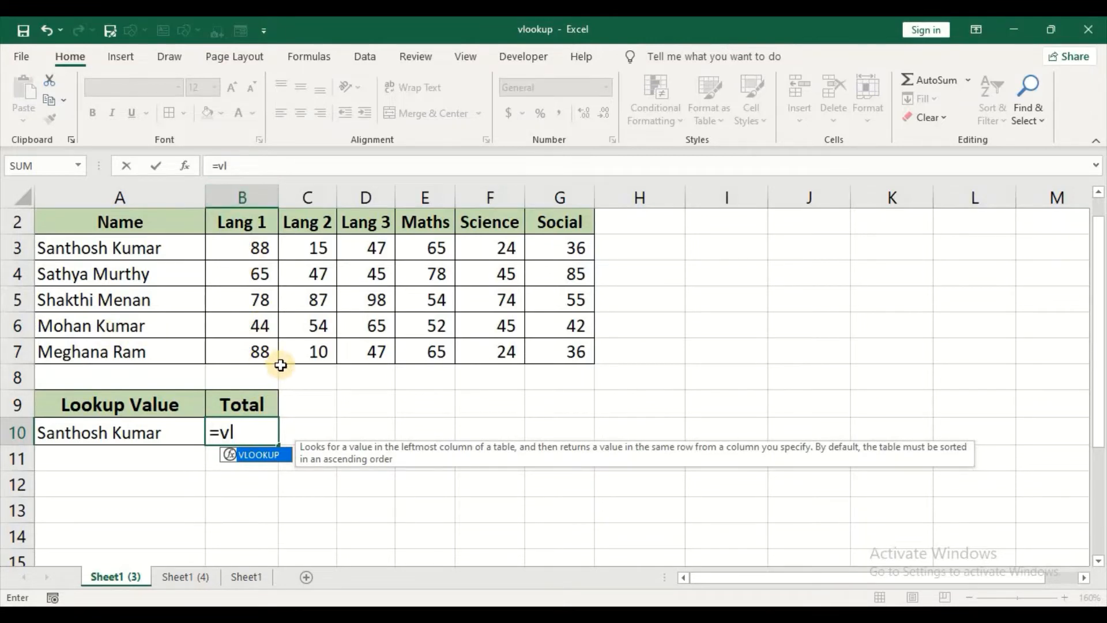
{"action": "key", "text": "Tab"}
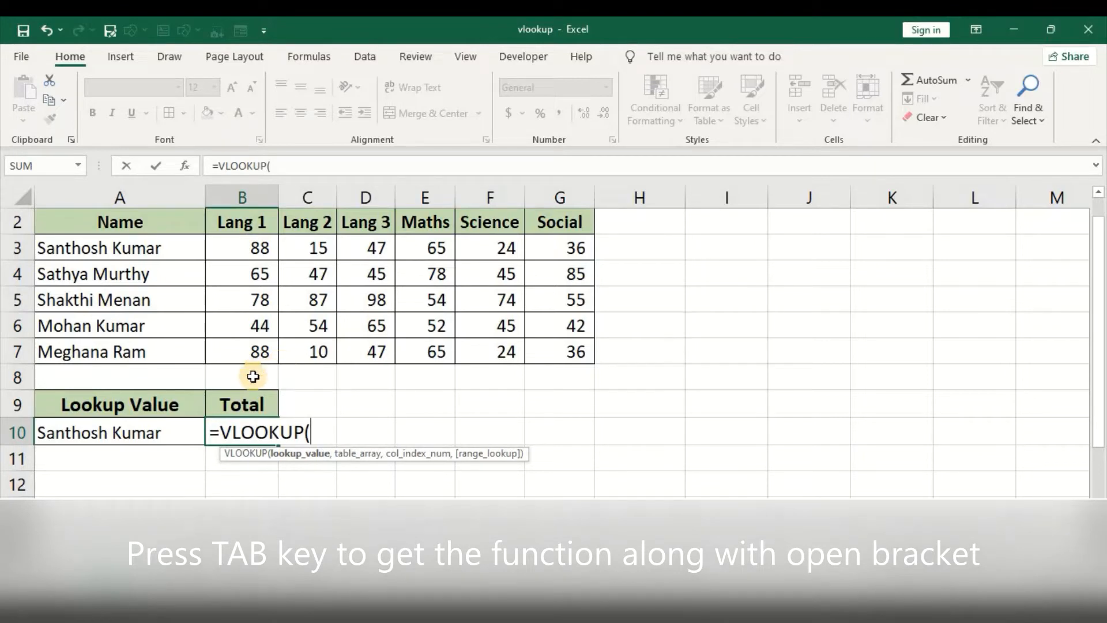
{"action": "left_click", "coordinate": [116, 433]}
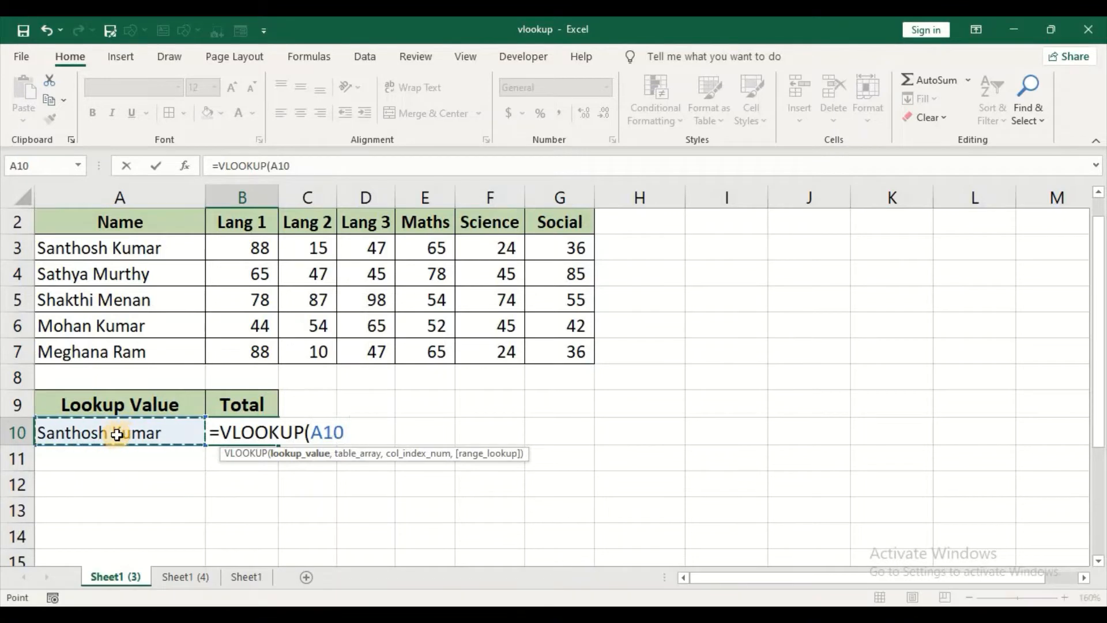
{"action": "type", "text": ","}
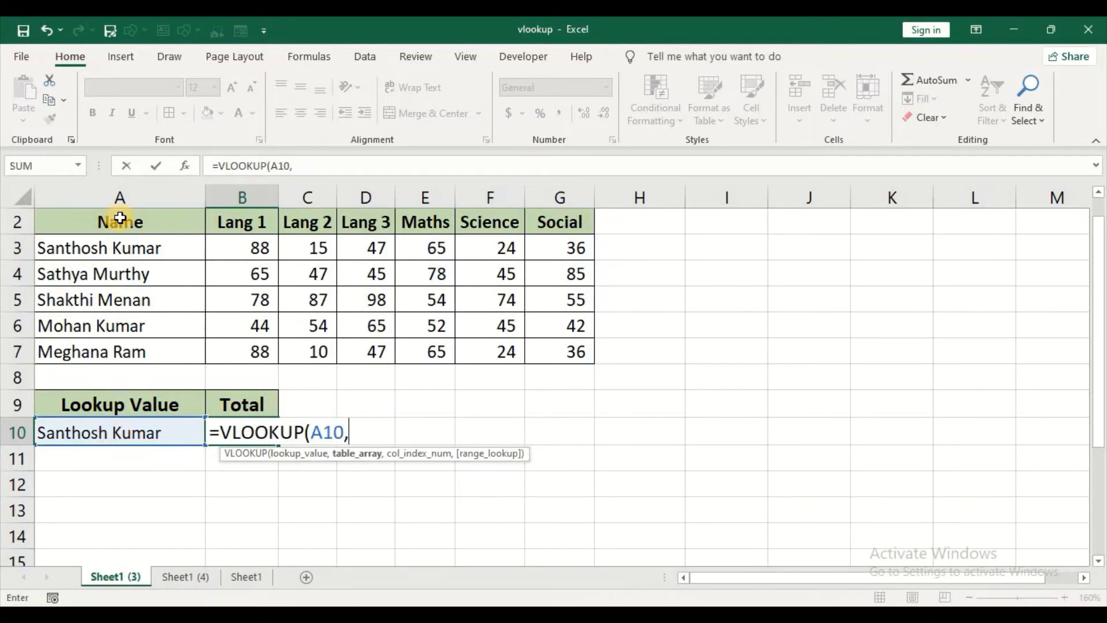
Step: Complete the VLOOKUP in B10 with table array A2:G7, column index 2 and FALSE for an exact match
{"action": "left_click_drag", "start_coordinate": [116, 218], "coordinate": [551, 348]}
{"action": "type", "text": ","}
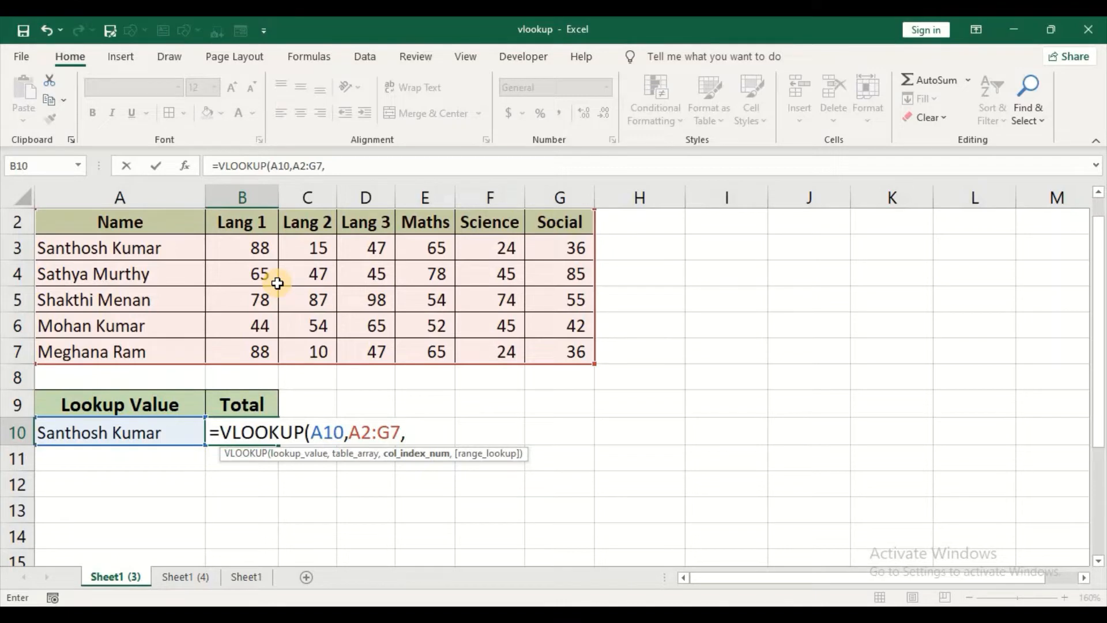
{"action": "type", "text": "2,"}
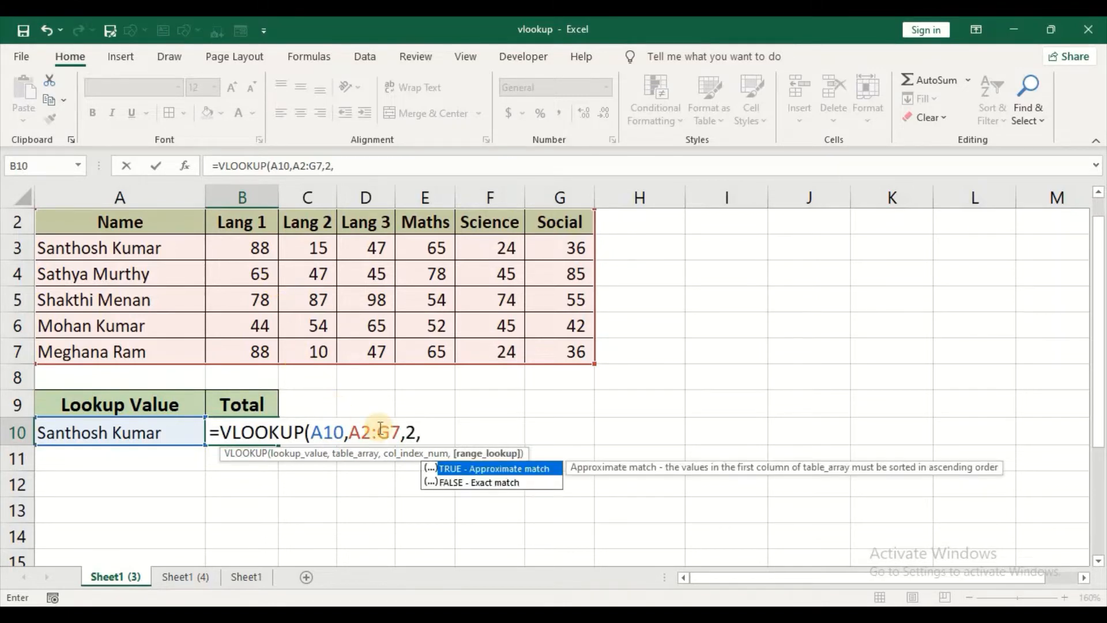
{"action": "left_click", "coordinate": [483, 482]}
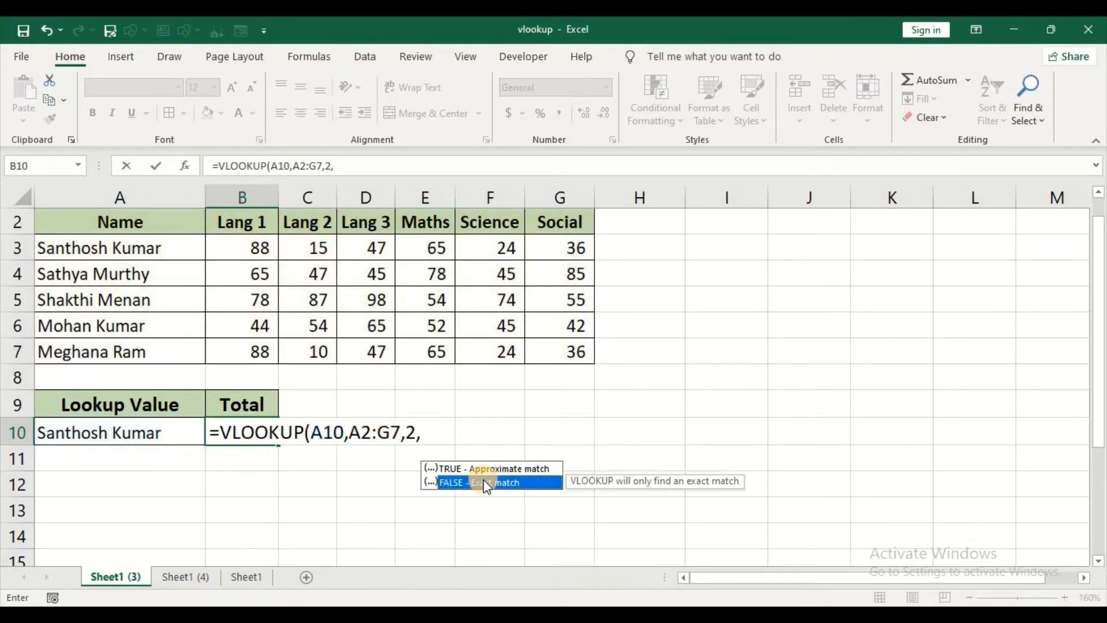
{"action": "double_click", "coordinate": [483, 482]}
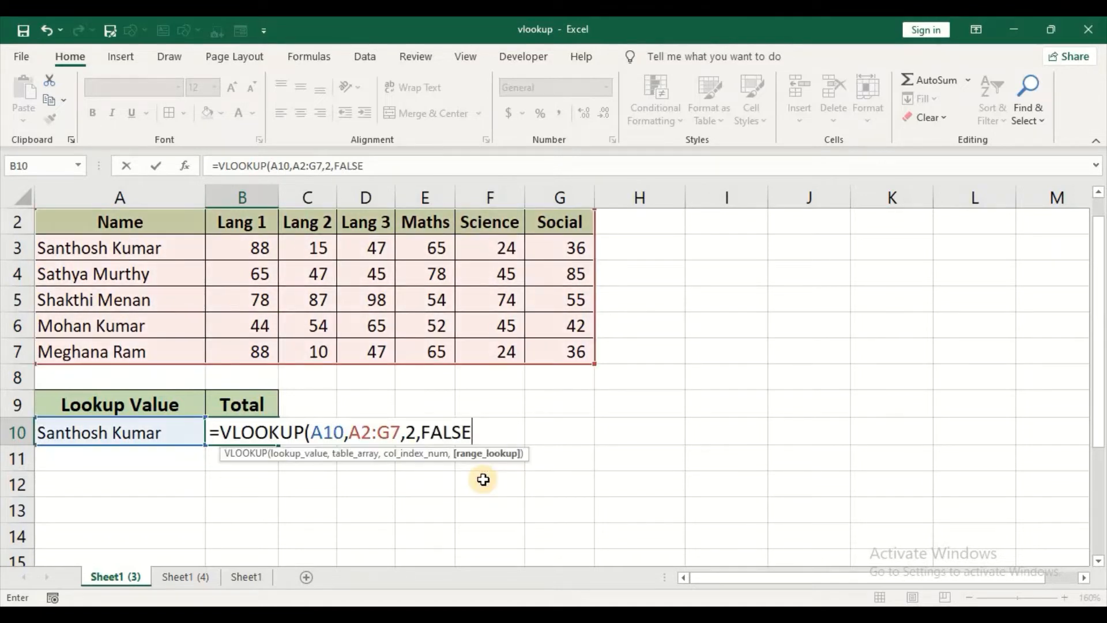
{"action": "type", "text": ")"}
{"action": "key", "text": "Return"}
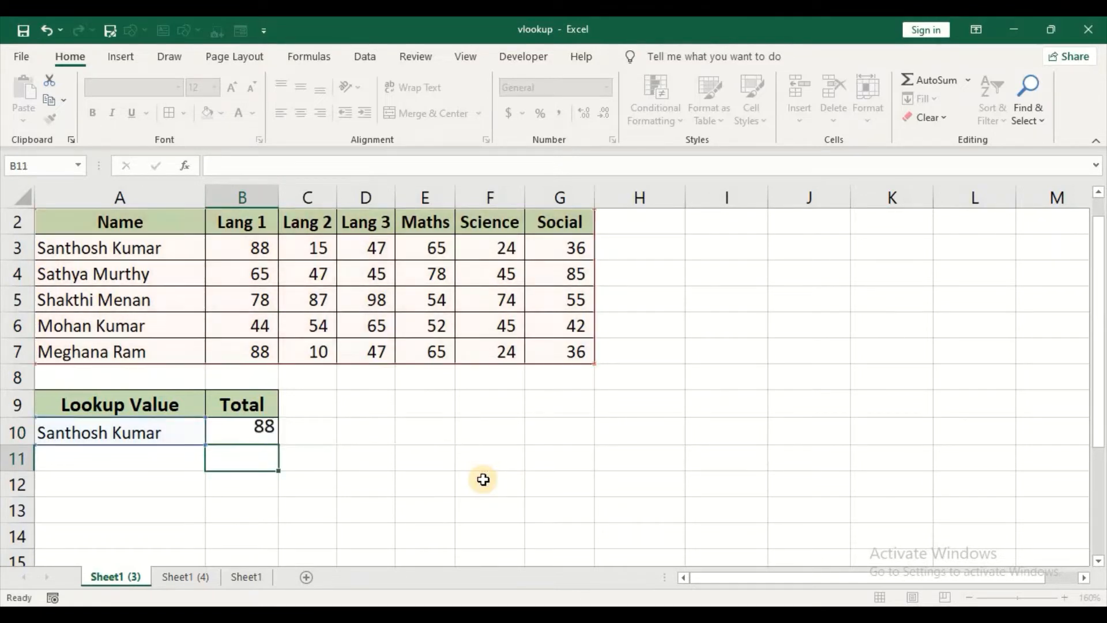
{"action": "key", "text": "Up"}
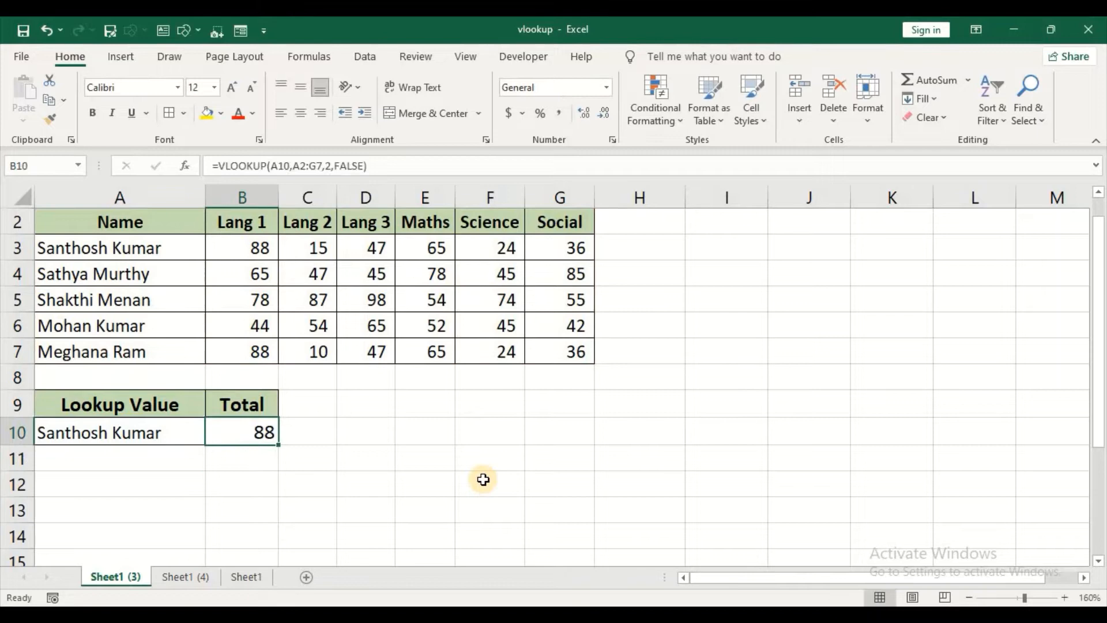
Step: Open the formula in B10 for editing and insert a SUM function in front of the VLOOKUP
{"action": "left_click", "coordinate": [159, 436]}
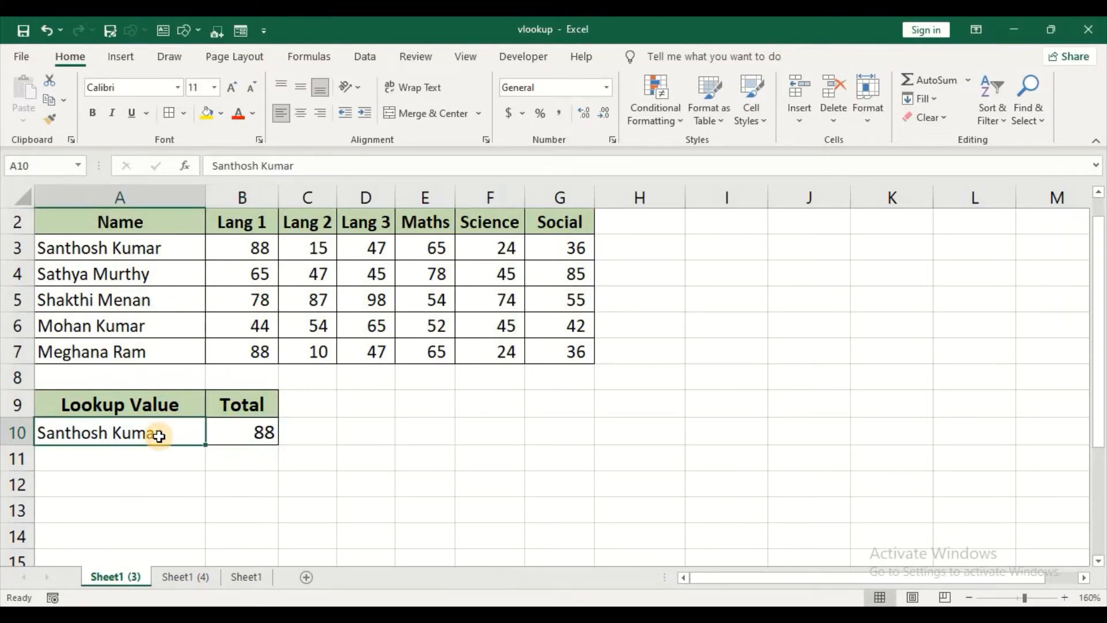
{"action": "left_click", "coordinate": [228, 442]}
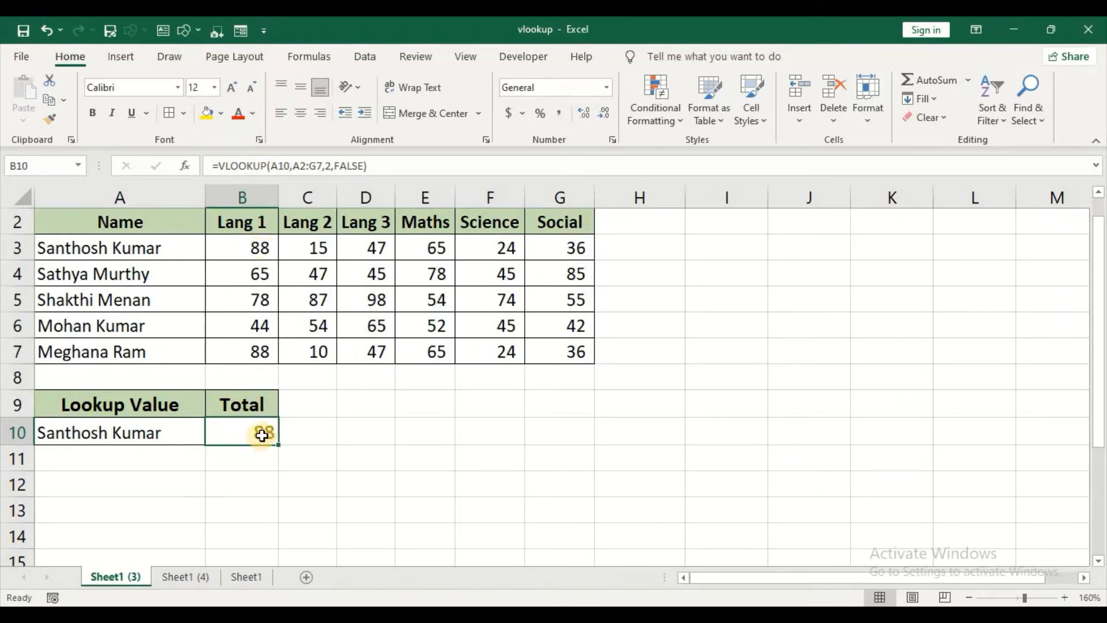
{"action": "double_click", "coordinate": [263, 433]}
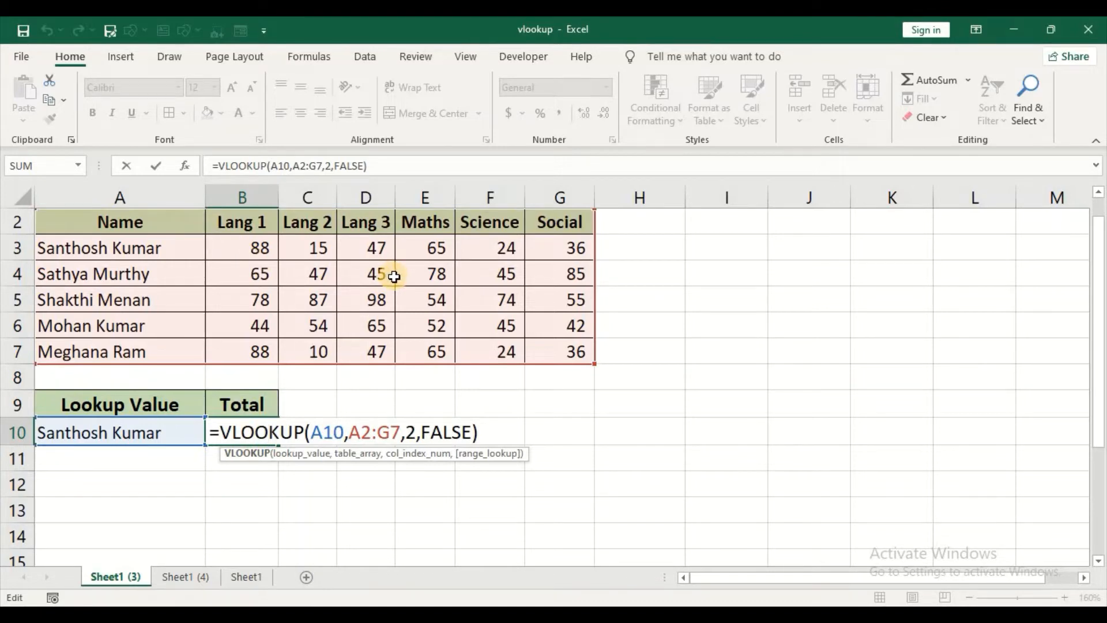
{"action": "left_click", "coordinate": [221, 433]}
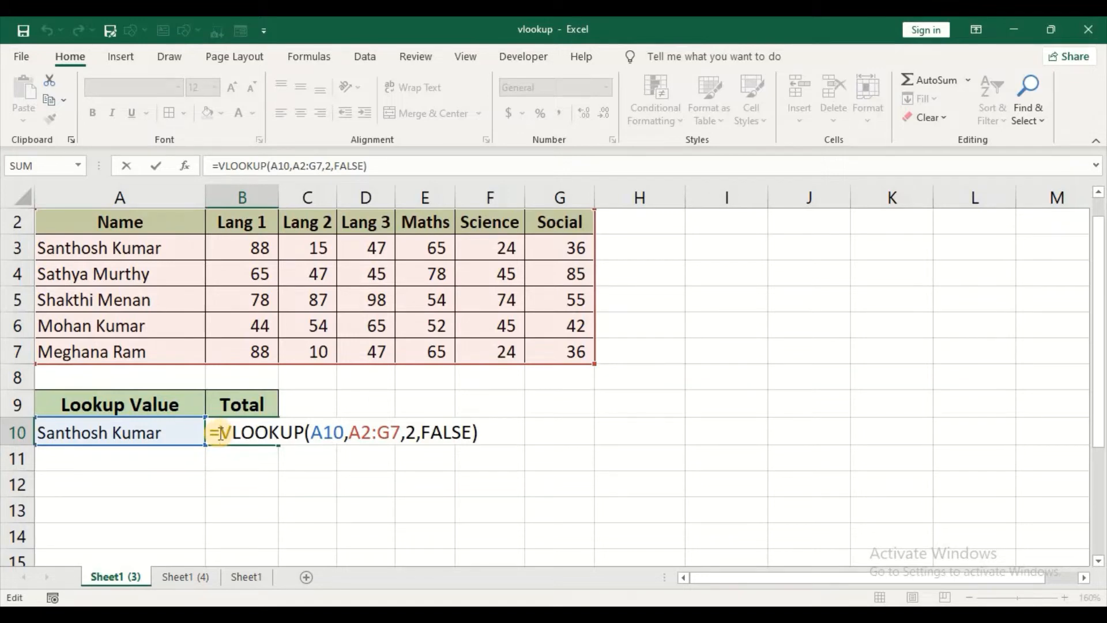
{"action": "type", "text": "sum"}
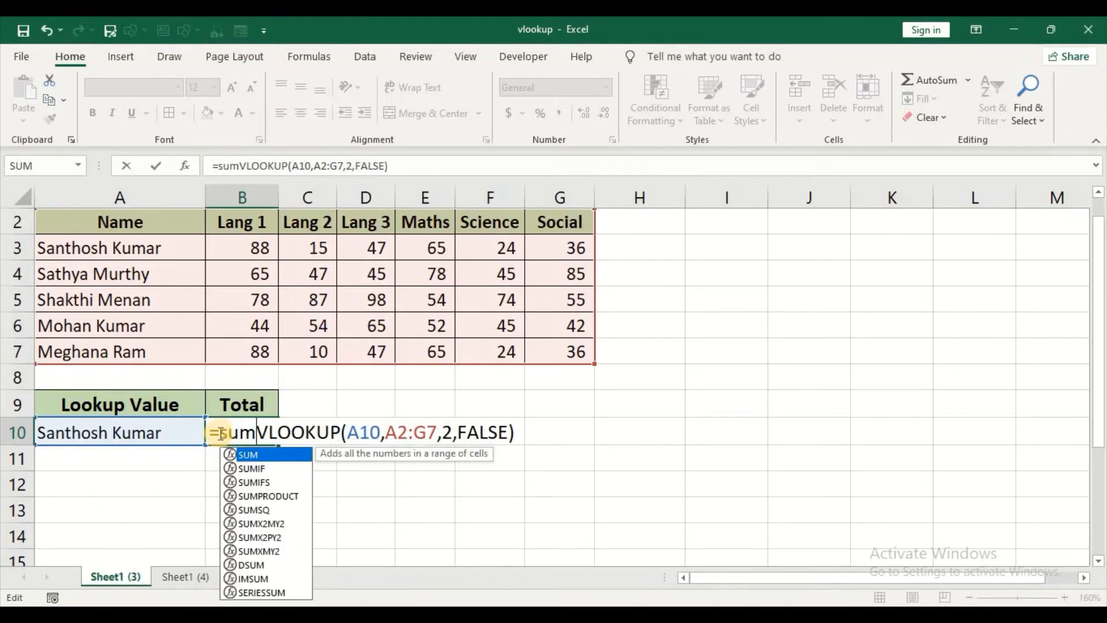
{"action": "key", "text": "Tab"}
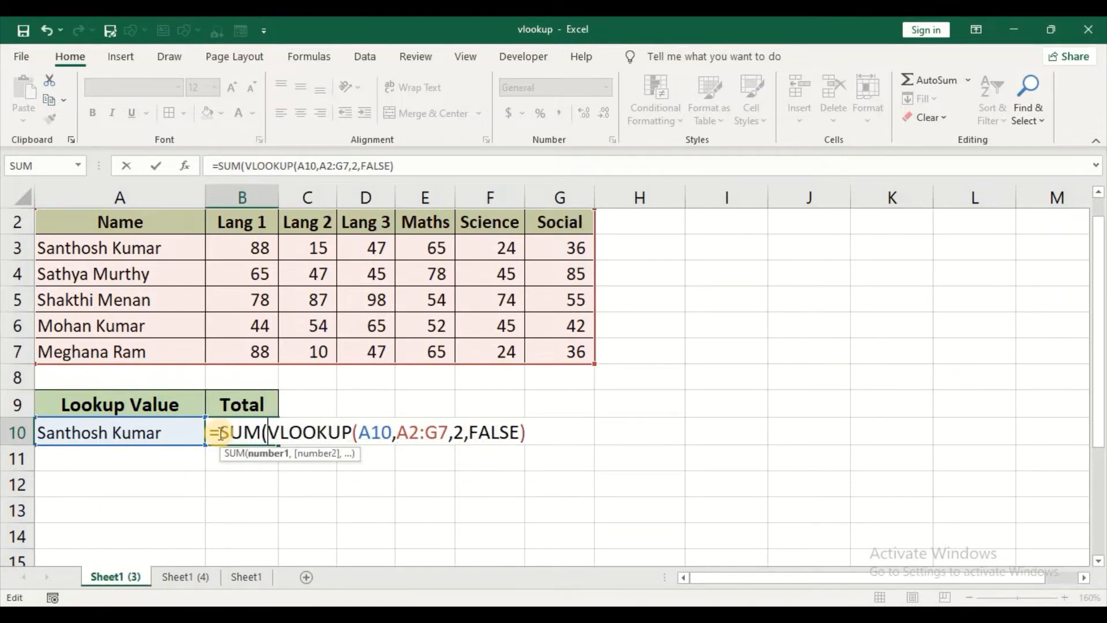
Step: Replace the VLOOKUP's column index with the array {2,3,4,5,6,7}, then close the SUM function and enter the formula in B10
{"action": "left_click", "coordinate": [464, 431]}
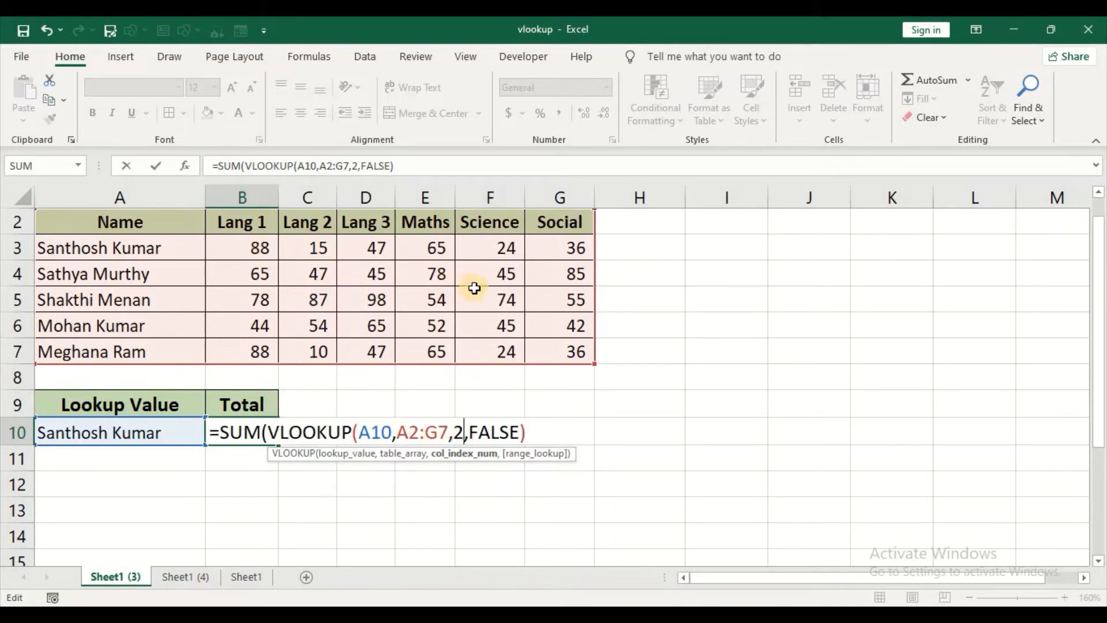
{"action": "key", "text": "BackSpace"}
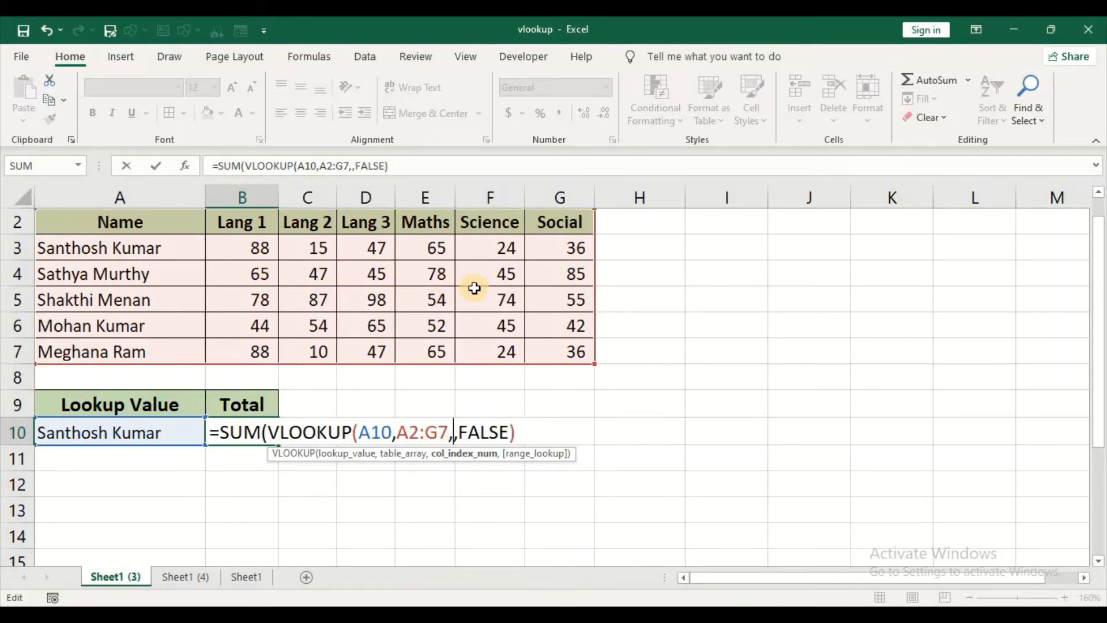
{"action": "type", "text": "{"}
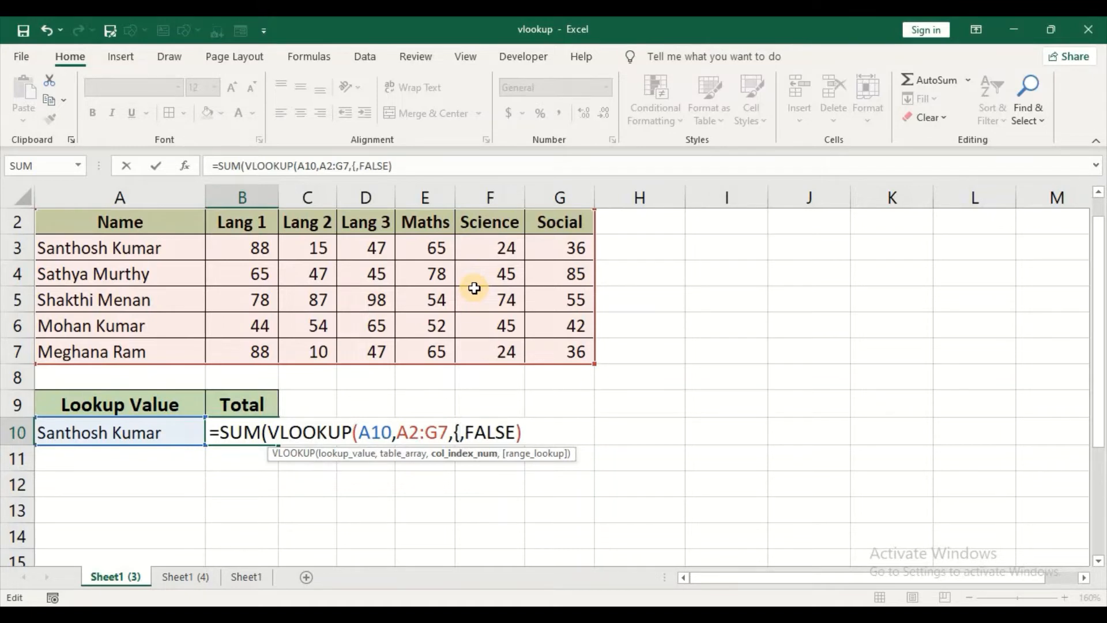
{"action": "type", "text": "2,3,4,"}
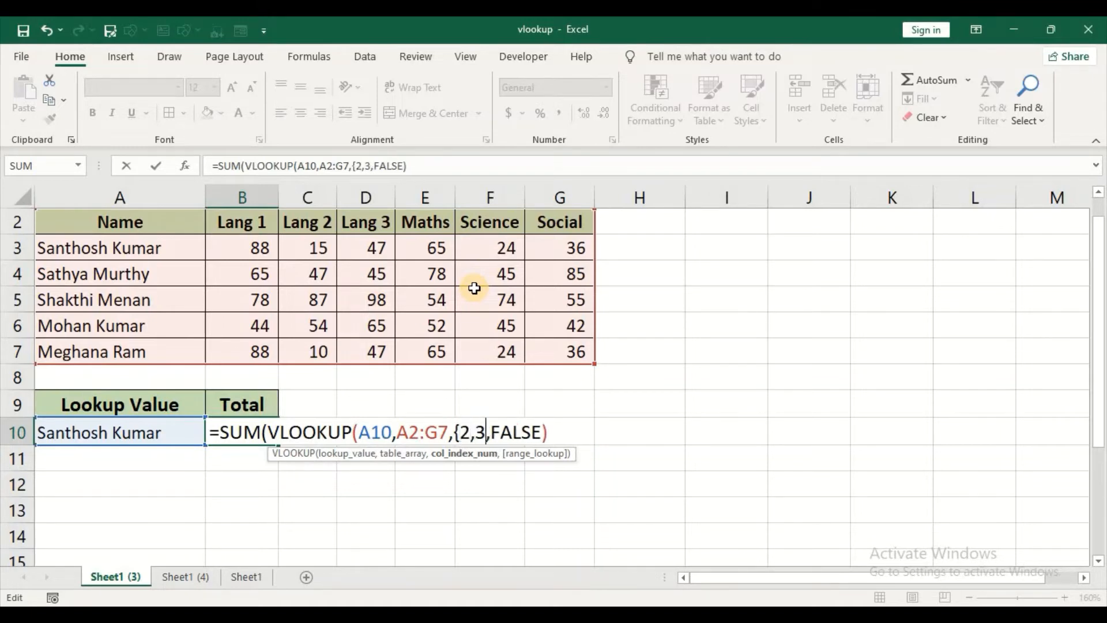
{"action": "type", "text": "5,6,"}
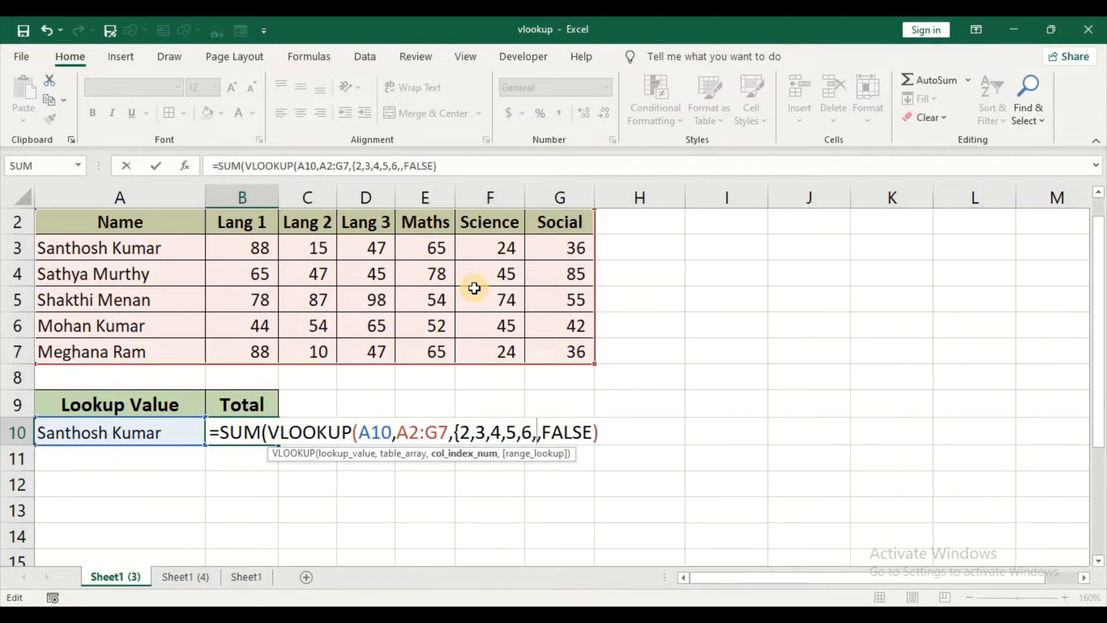
{"action": "type", "text": "7"}
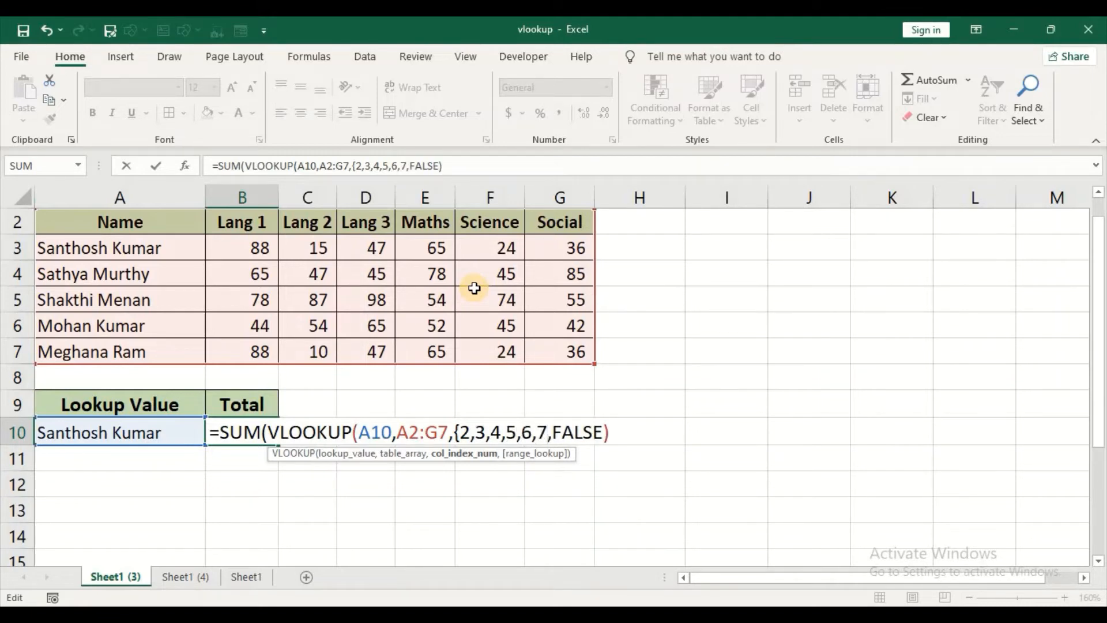
{"action": "type", "text": "}"}
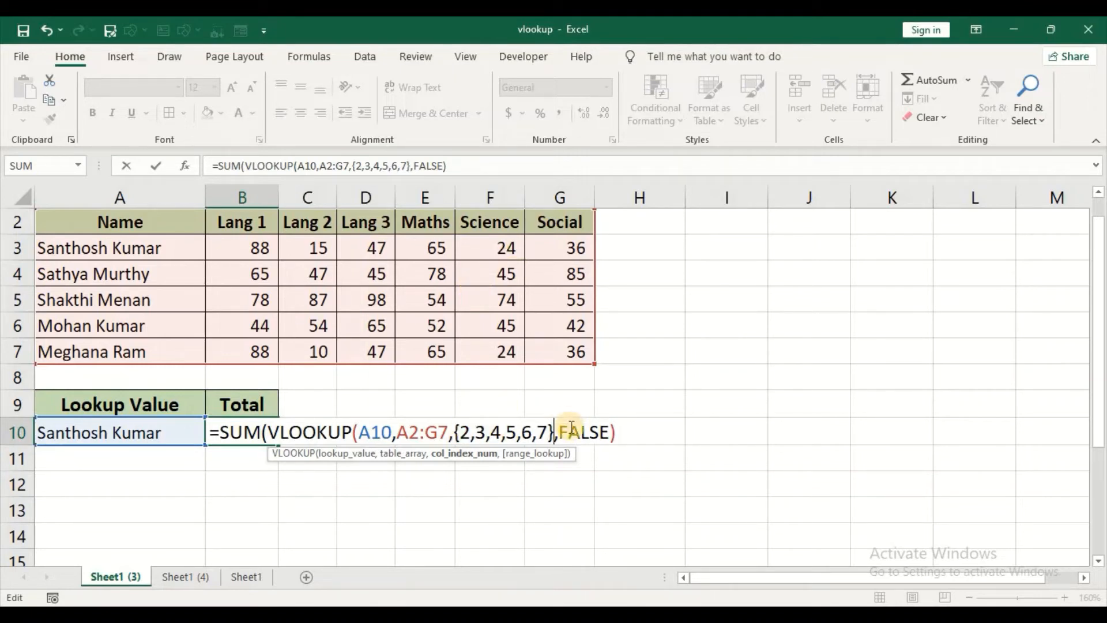
{"action": "left_click", "coordinate": [618, 434]}
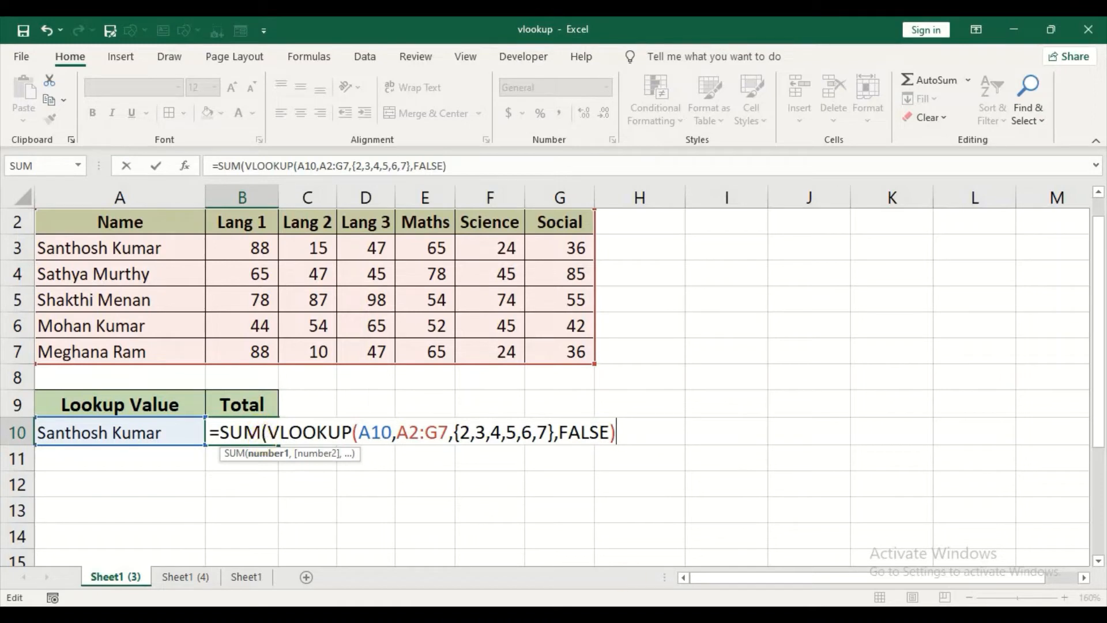
{"action": "type", "text": ")"}
{"action": "key", "text": "Return"}
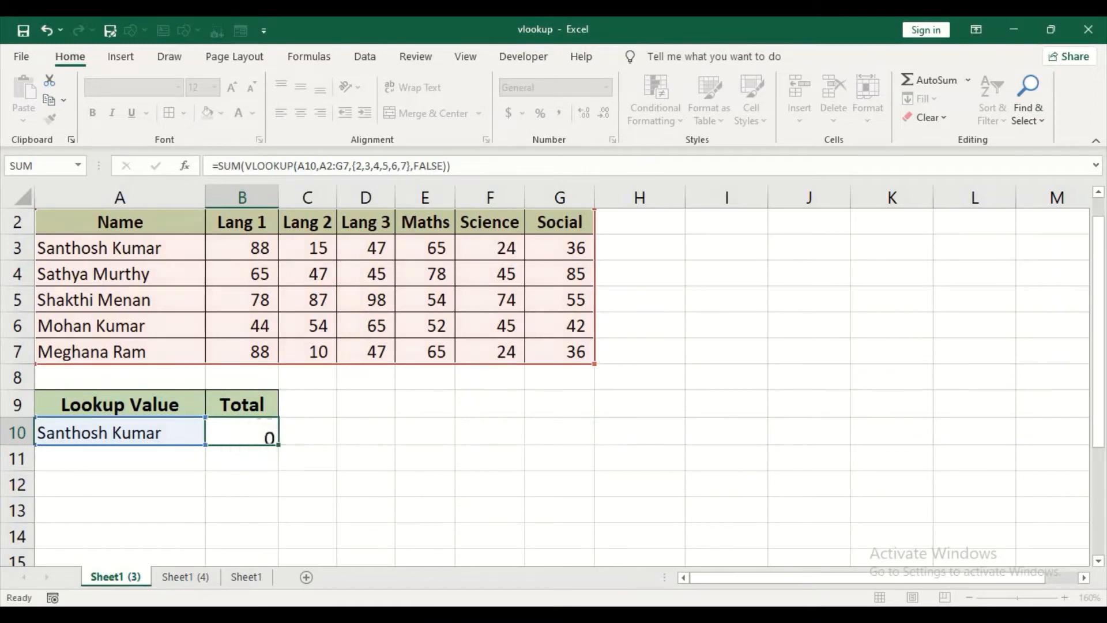
{"action": "key", "text": "Up"}
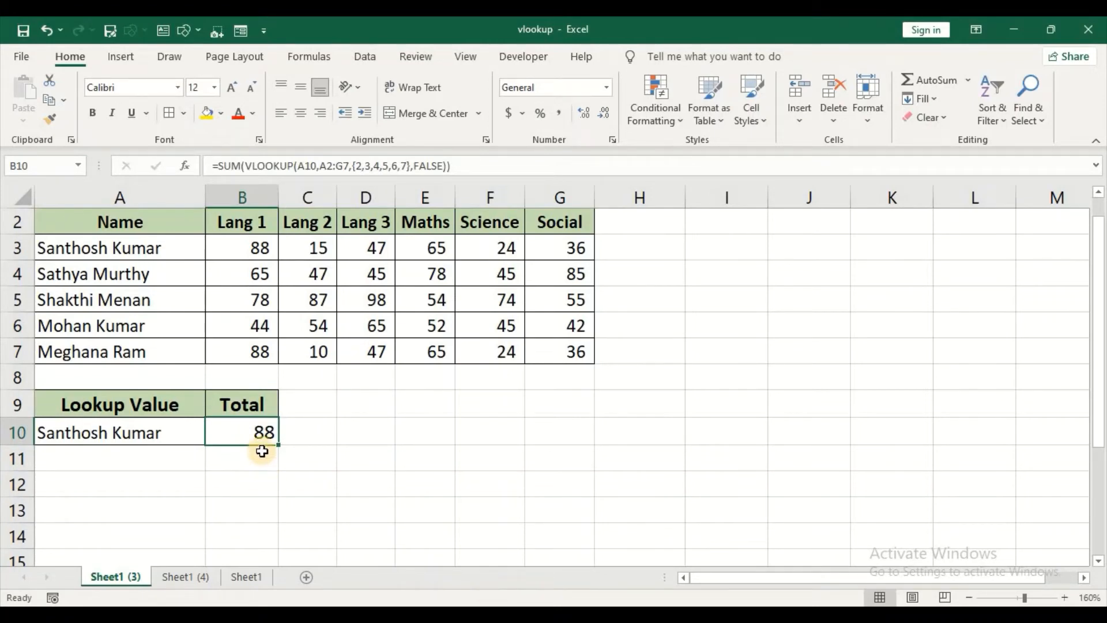
Step: Re-enter the SUM and VLOOKUP formula in B10 as an array formula
{"action": "double_click", "coordinate": [270, 432]}
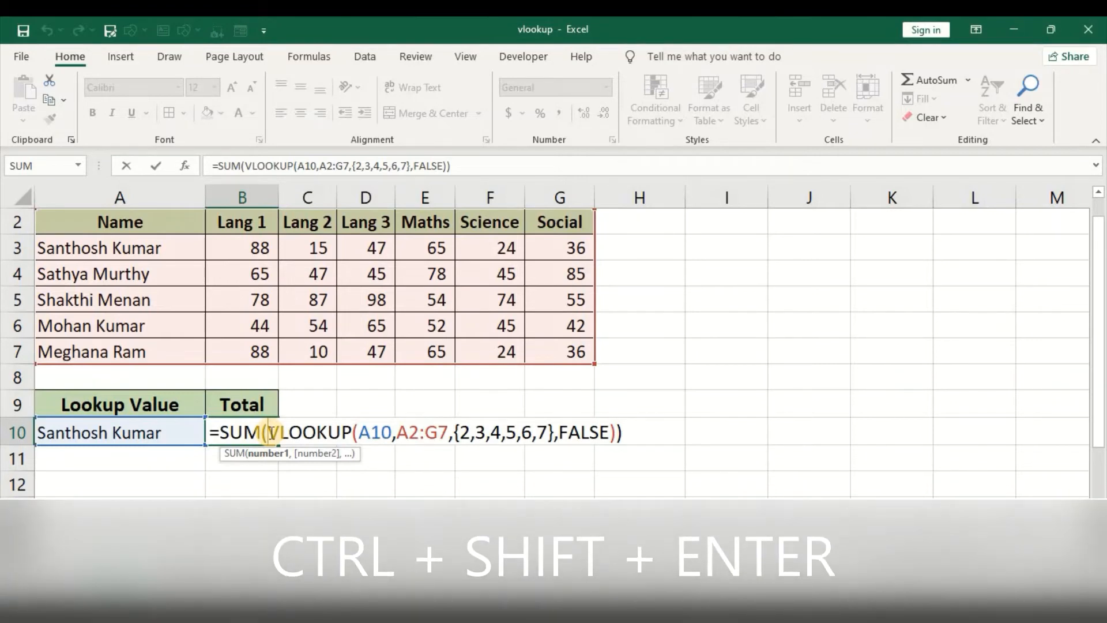
{"action": "key", "text": "ctrl+shift+Return"}
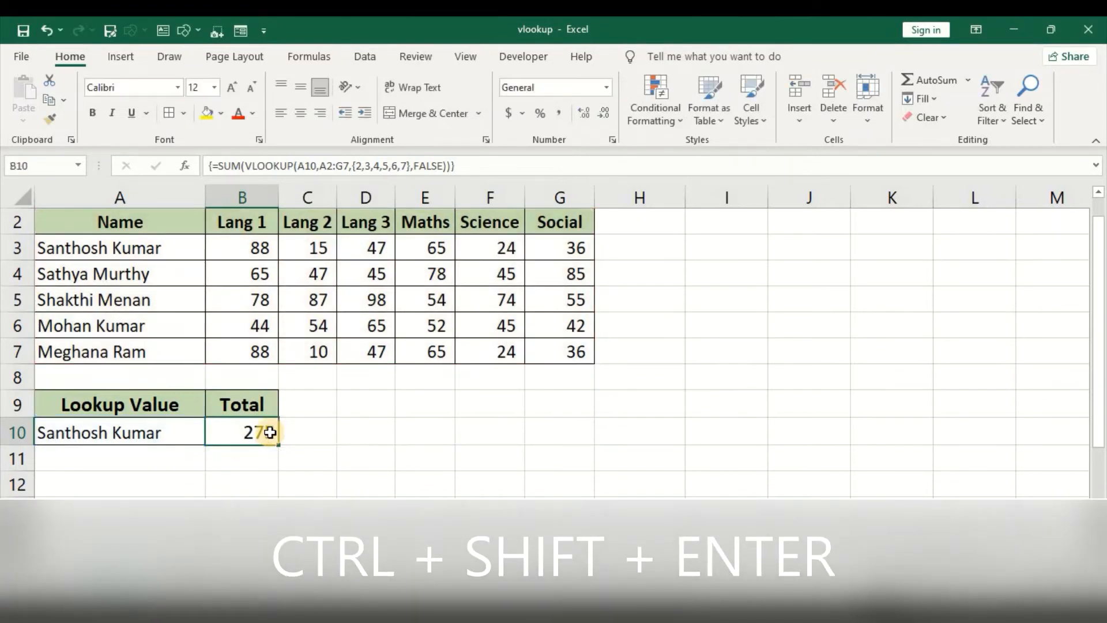
{"action": "left_click", "coordinate": [262, 478]}
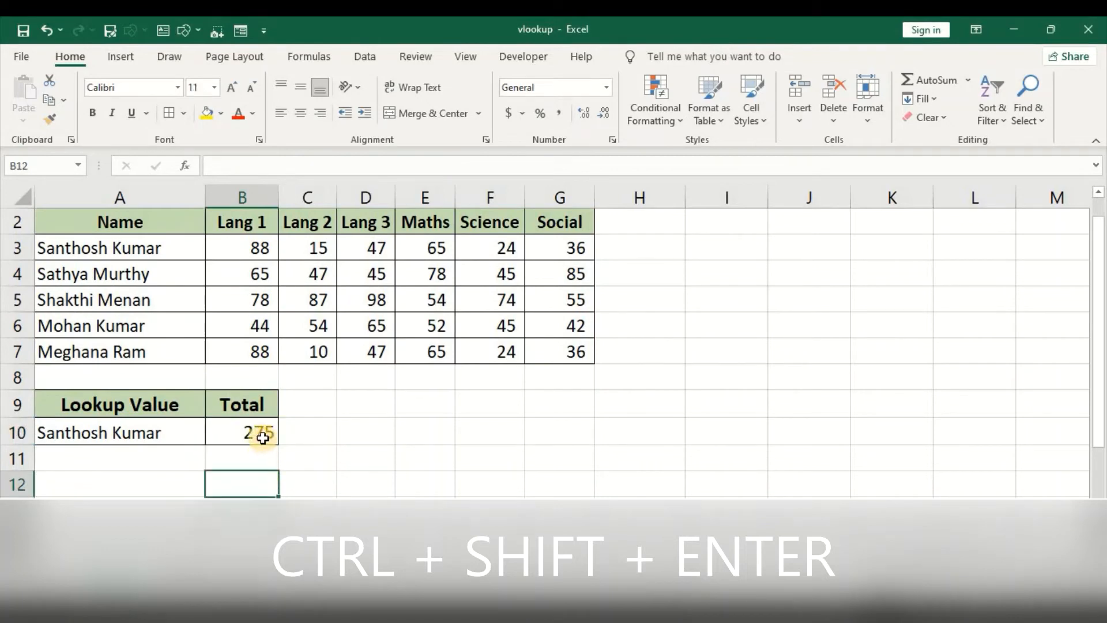
{"action": "left_click", "coordinate": [263, 437]}
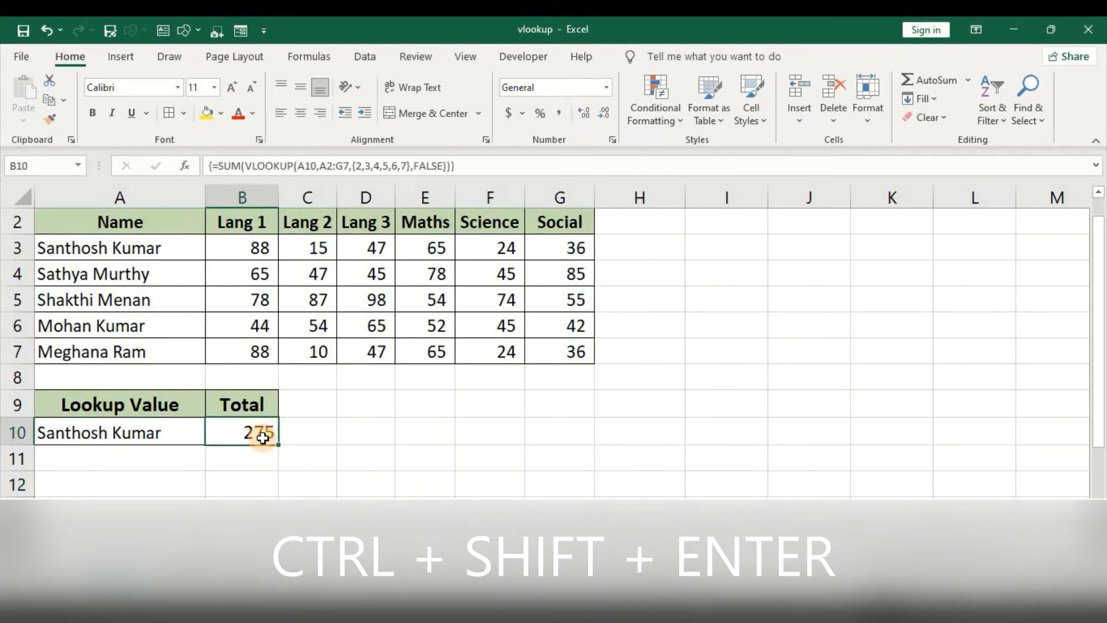
Step: Sum the first student's marks B3:G3 in H3 and fill the formula down to H7
{"action": "left_click", "coordinate": [637, 252]}
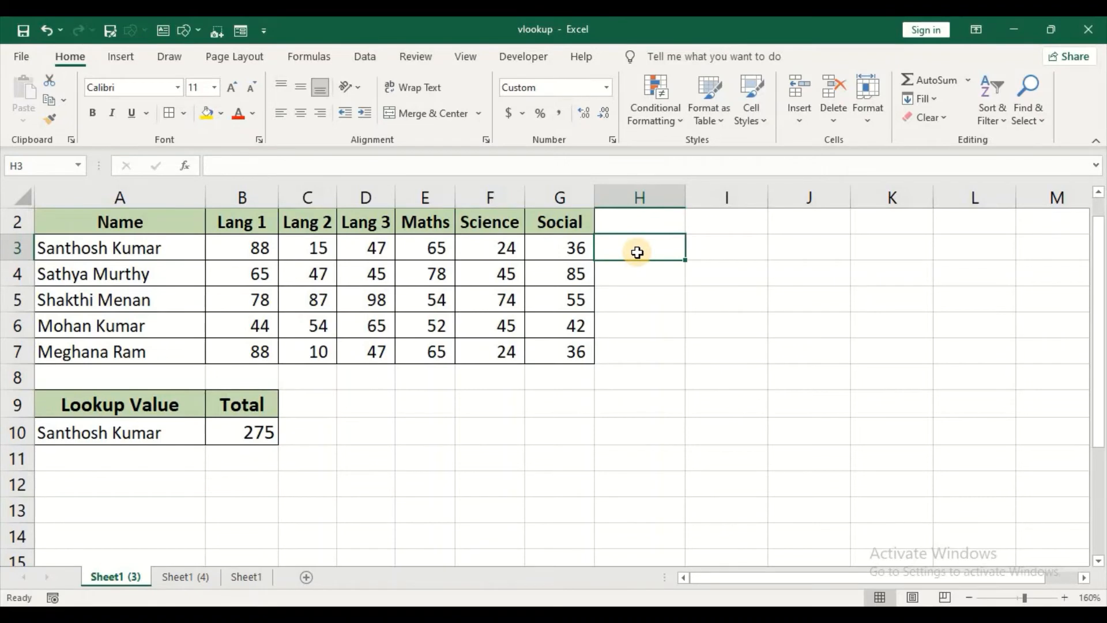
{"action": "key", "text": "alt+equal"}
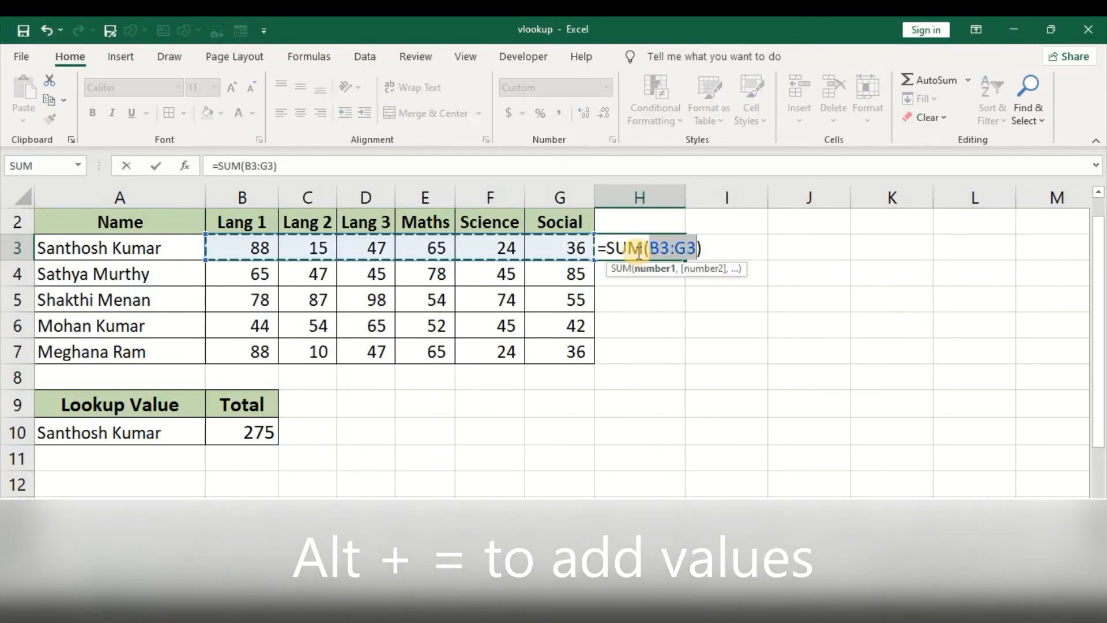
{"action": "key", "text": "Return"}
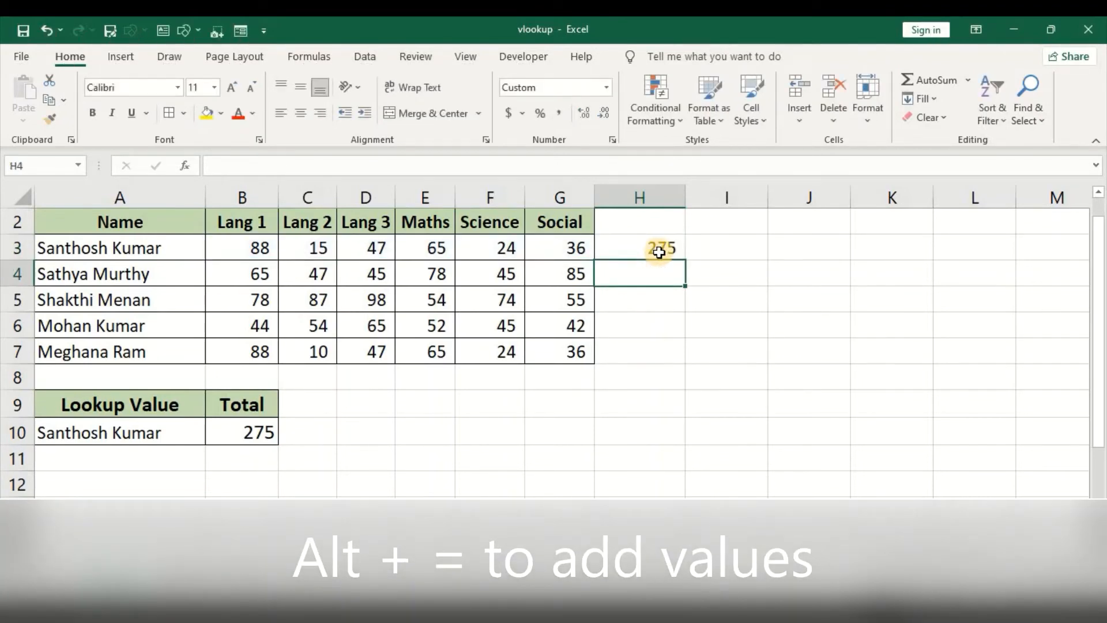
{"action": "left_click", "coordinate": [659, 250]}
{"action": "left_click_drag", "start_coordinate": [684, 263], "coordinate": [674, 248]}
{"action": "double_click", "coordinate": [687, 260]}
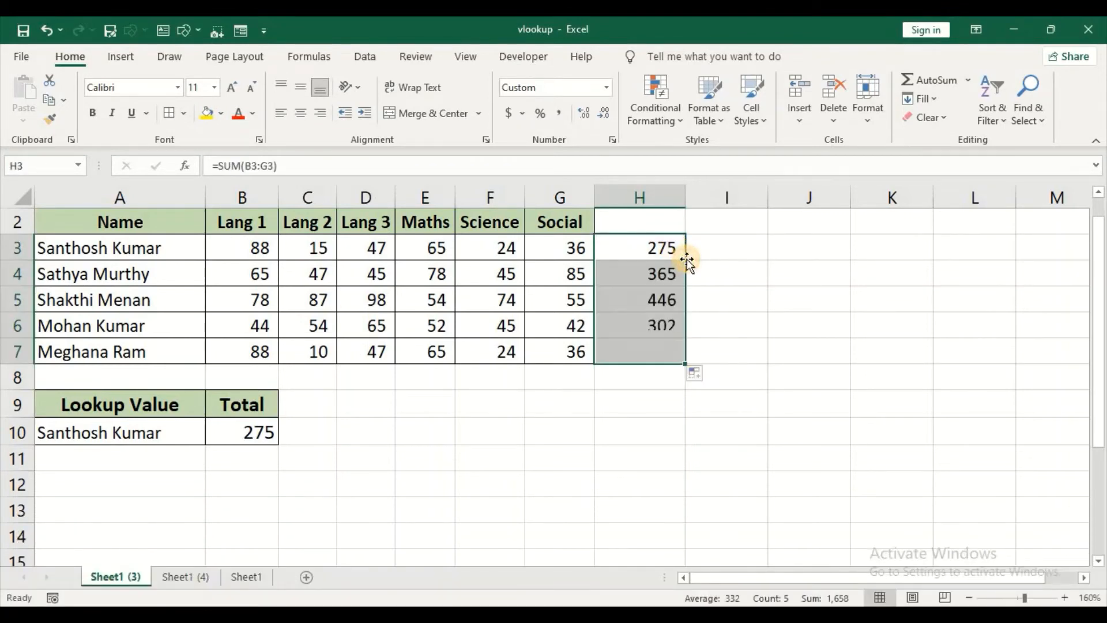
Step: Copy the full name from A5 into the lookup value cell A10 and check the total in B10
{"action": "left_click", "coordinate": [96, 306]}
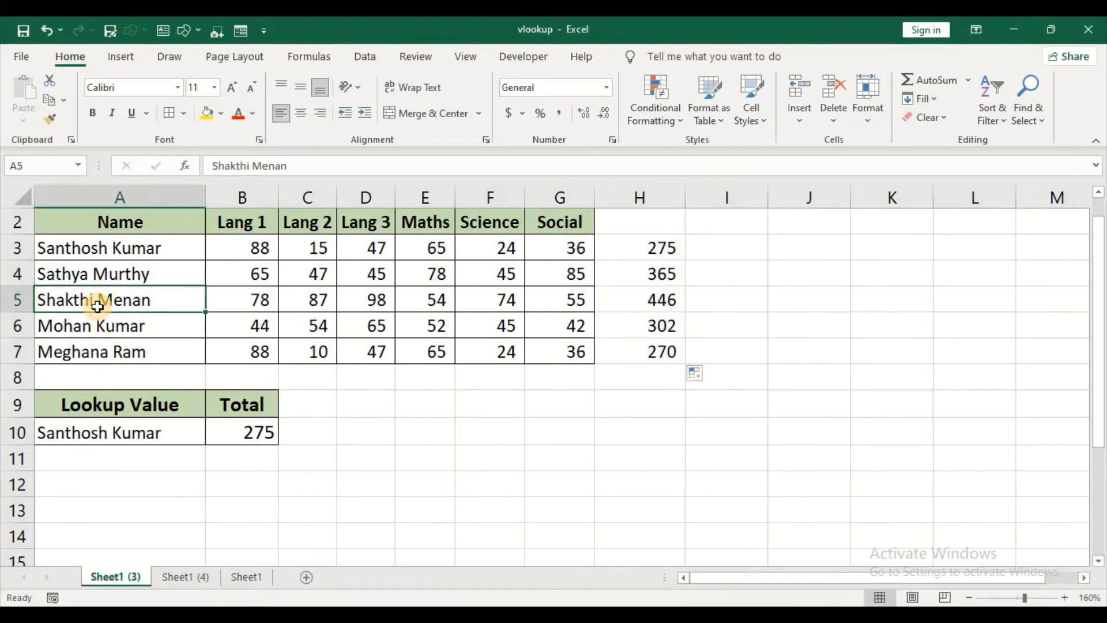
{"action": "key", "text": "ctrl+c"}
{"action": "left_click", "coordinate": [112, 431]}
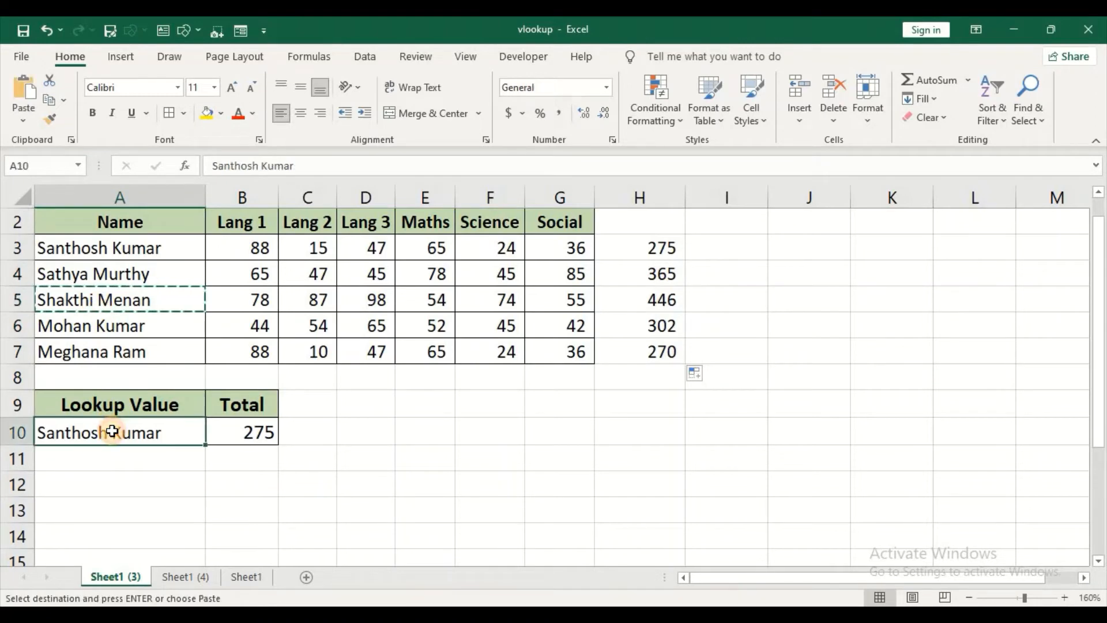
{"action": "key", "text": "ctrl+v"}
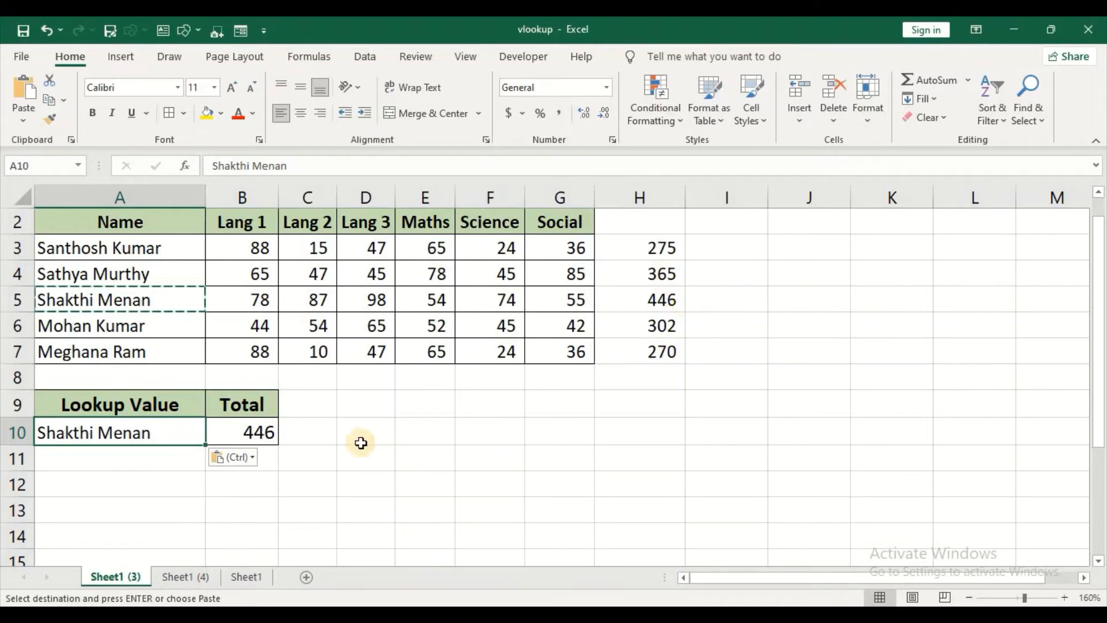
{"action": "left_click", "coordinate": [259, 428]}
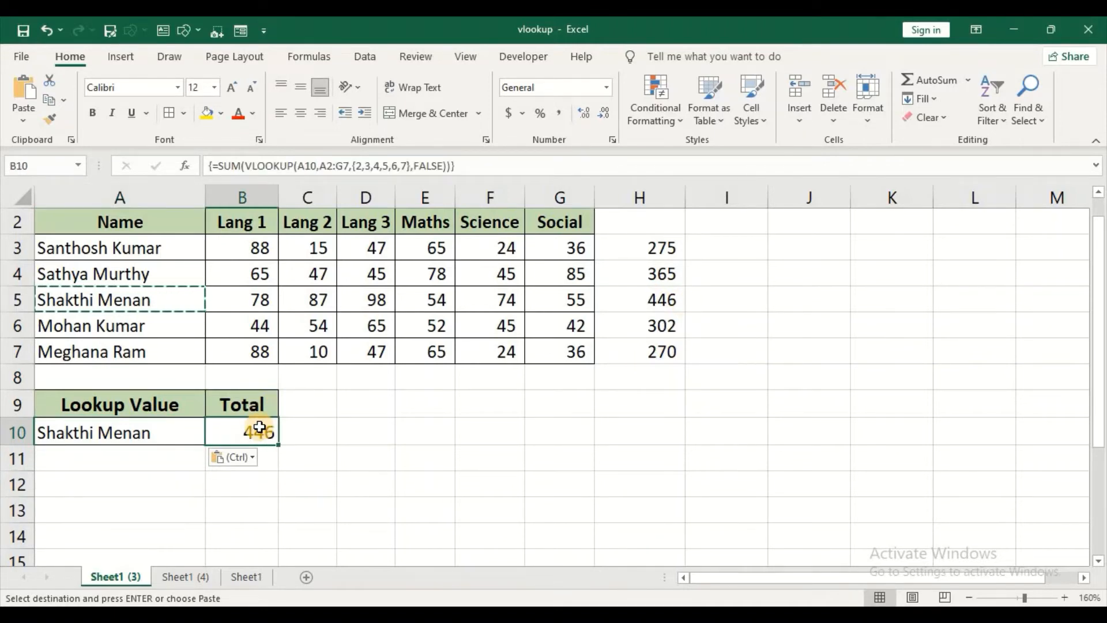
{"action": "left_click", "coordinate": [124, 245]}
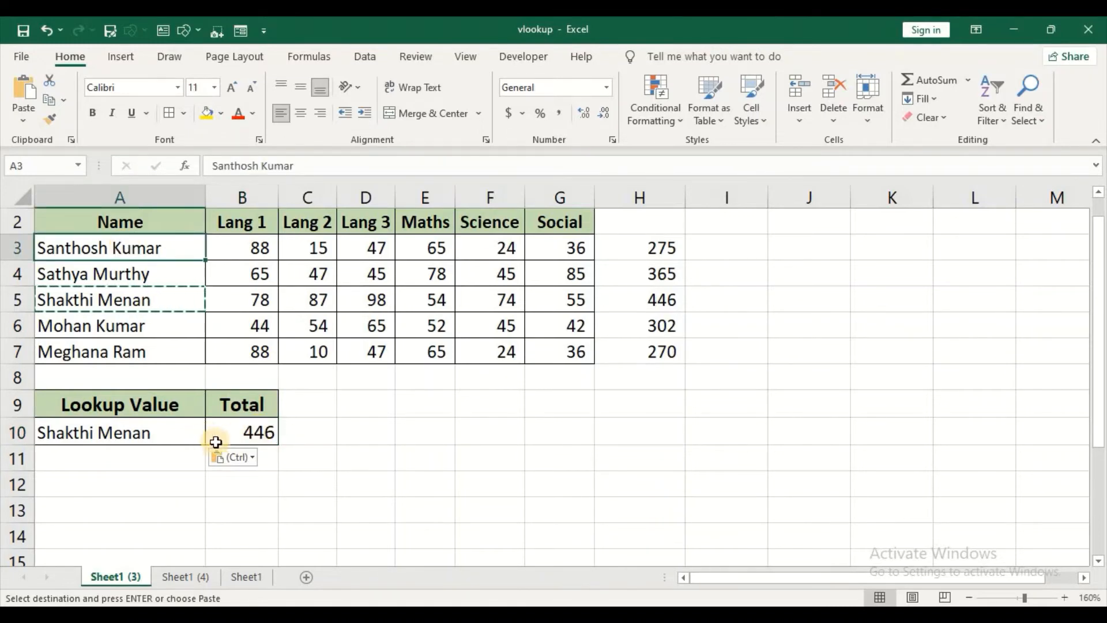
{"action": "left_click", "coordinate": [248, 431]}
Step: Enter only the first name of the student in A3 as the lookup value in A10, and check the total against the full name
{"action": "left_click", "coordinate": [138, 441]}
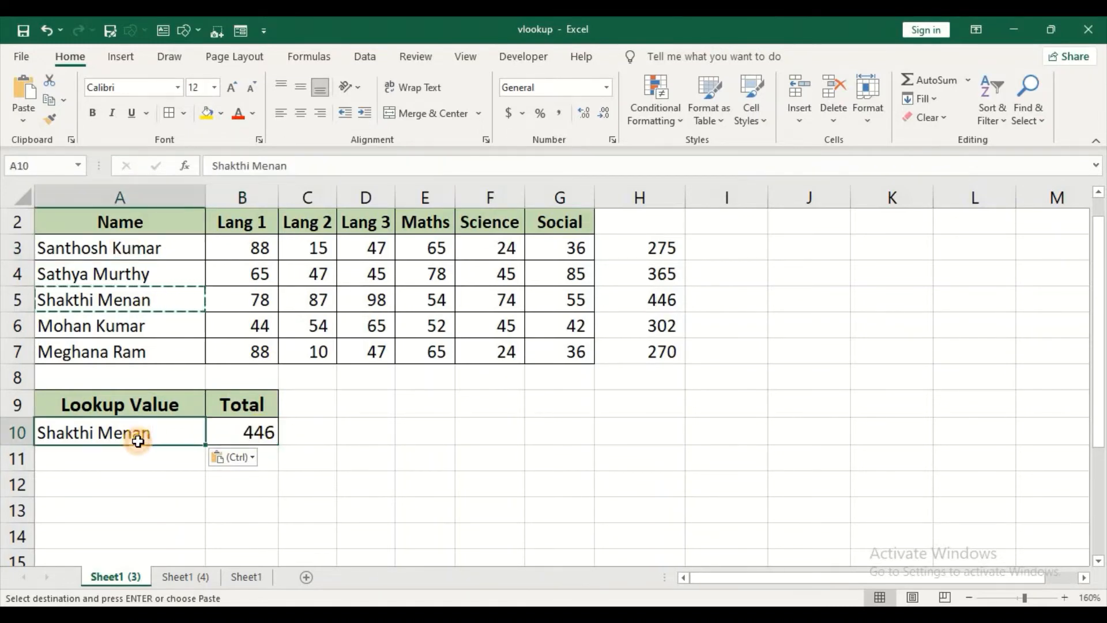
{"action": "type", "text": "Sa"}
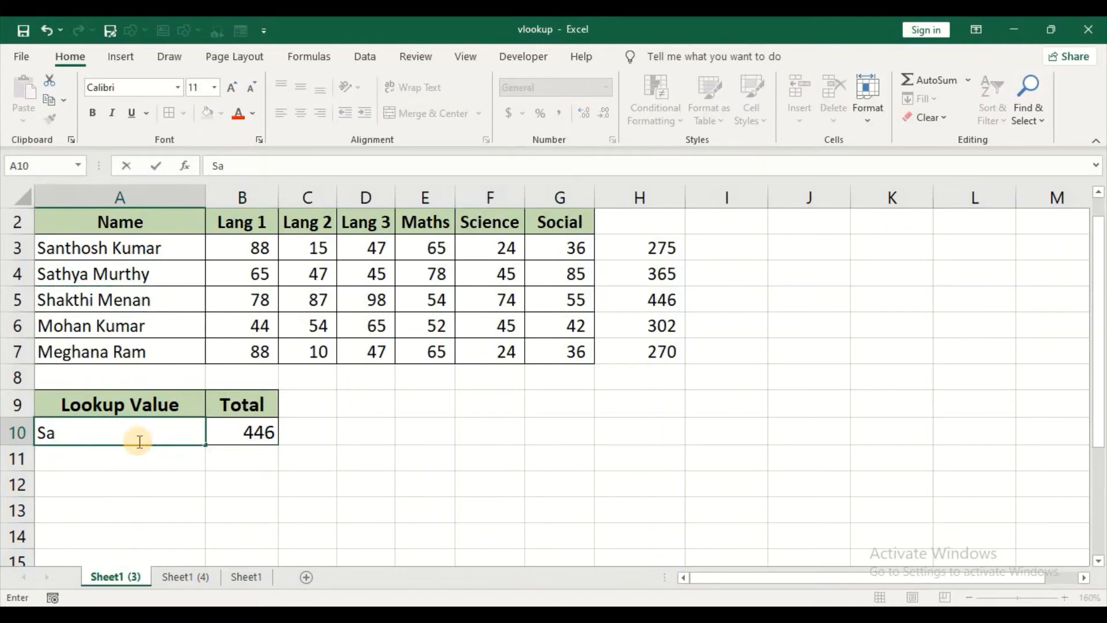
{"action": "type", "text": "nthosh"}
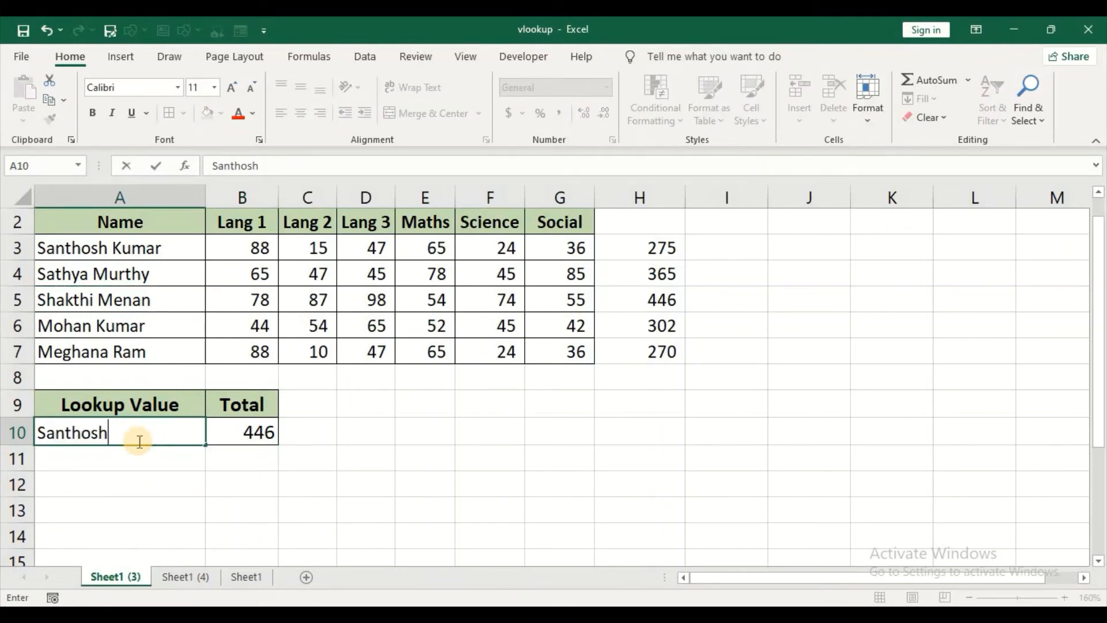
{"action": "key", "text": "Return"}
{"action": "left_click", "coordinate": [138, 441]}
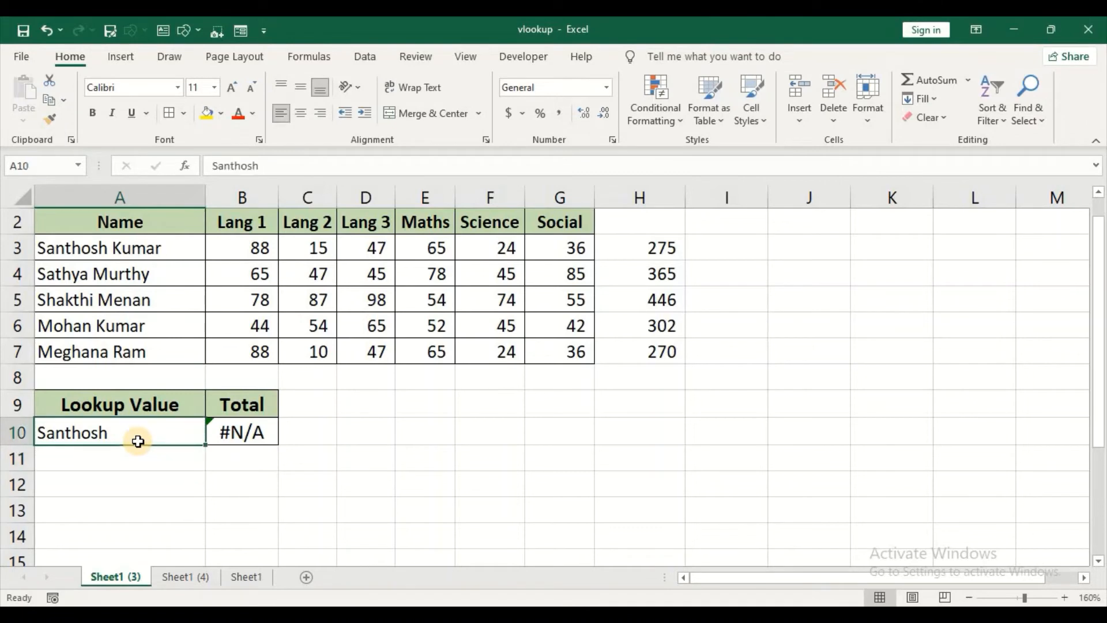
{"action": "key", "text": "Right"}
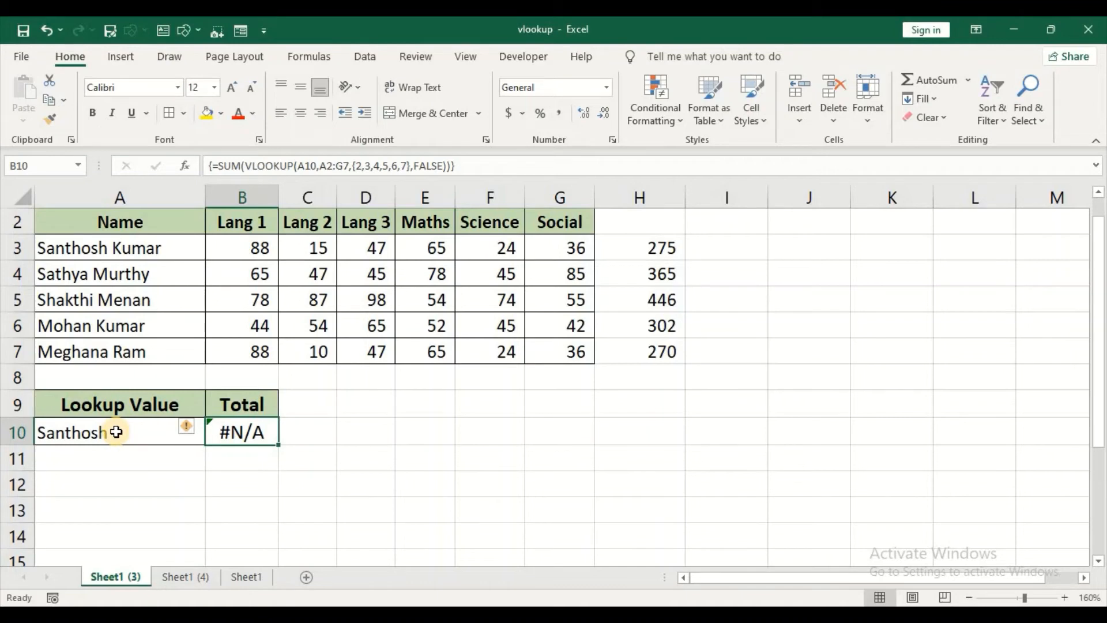
{"action": "left_click", "coordinate": [117, 431]}
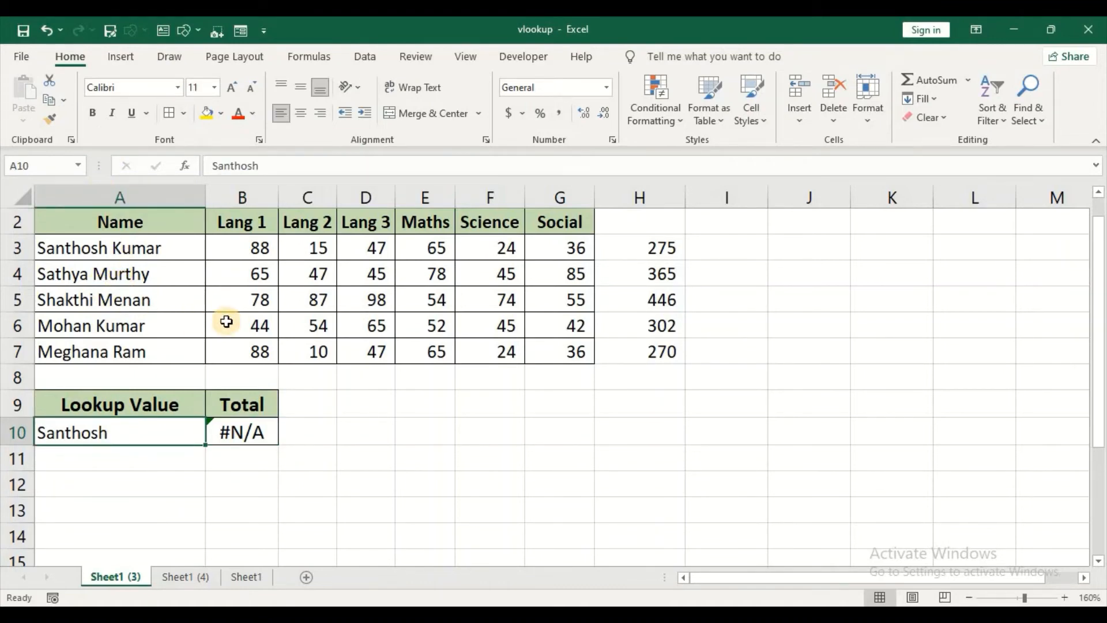
{"action": "left_click", "coordinate": [168, 250]}
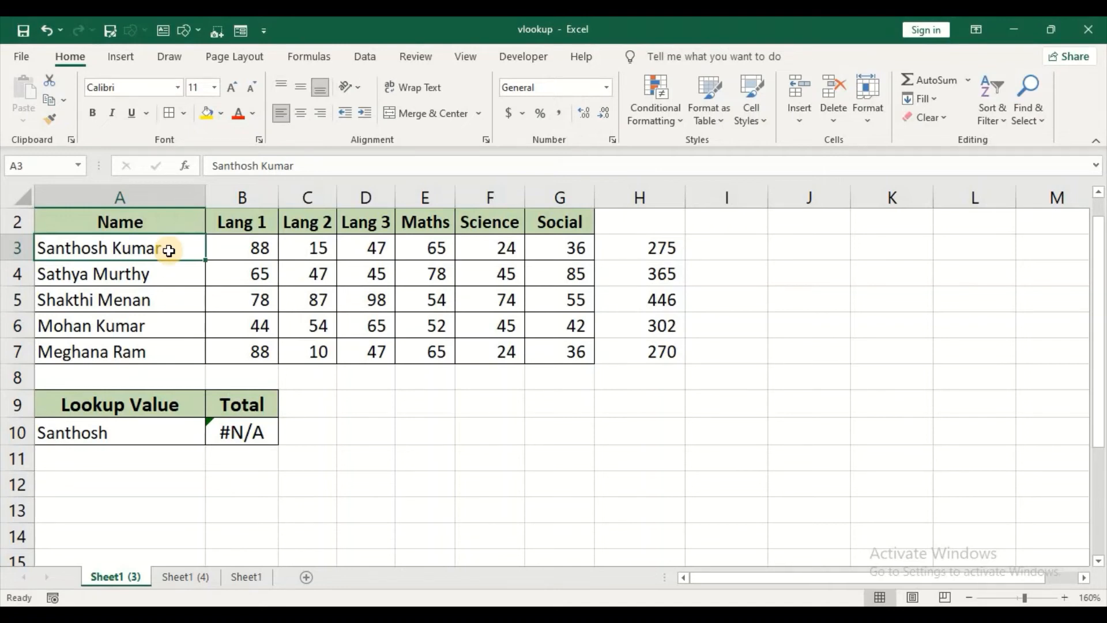
Step: Append & "*" to the VLOOKUP's lookup value A10 in B10 and re-enter the formula as an array formula
{"action": "double_click", "coordinate": [248, 434]}
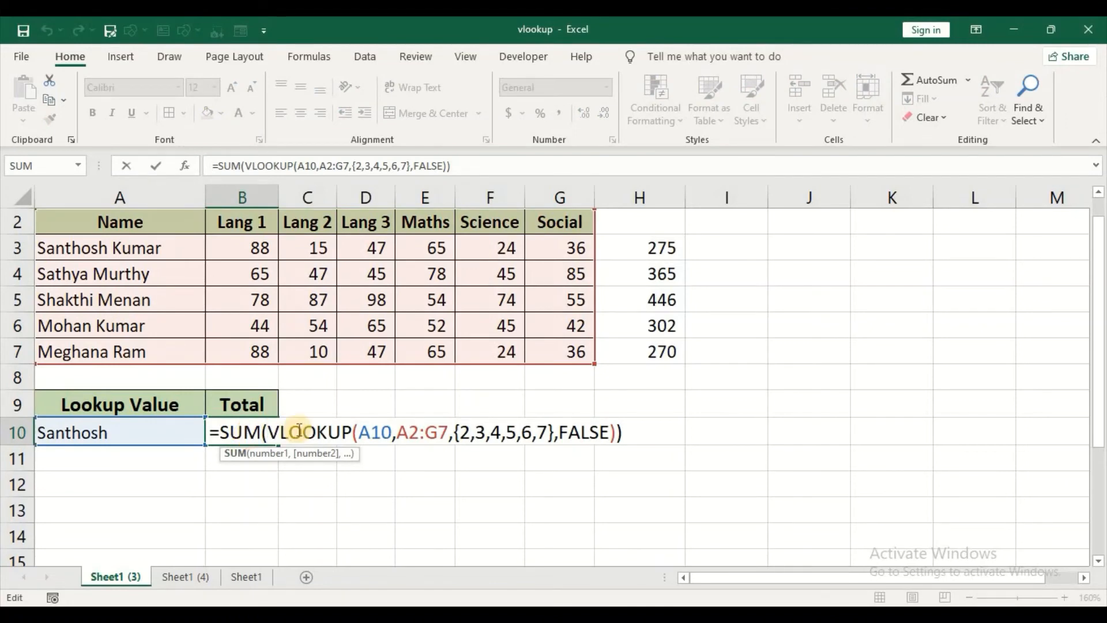
{"action": "left_click", "coordinate": [389, 433]}
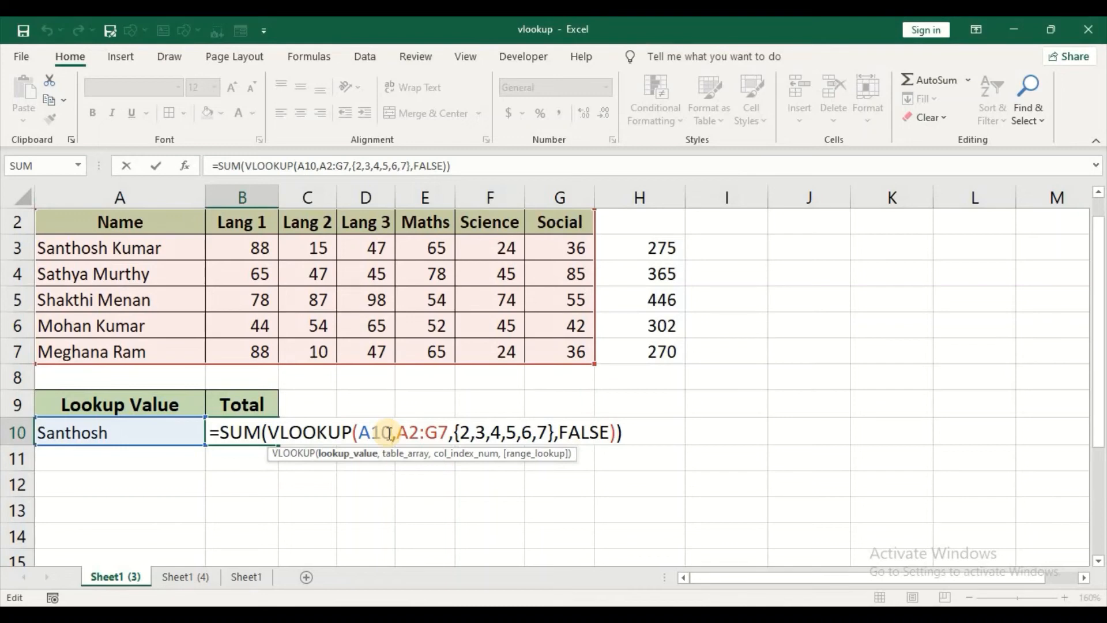
{"action": "type", "text": "& "}
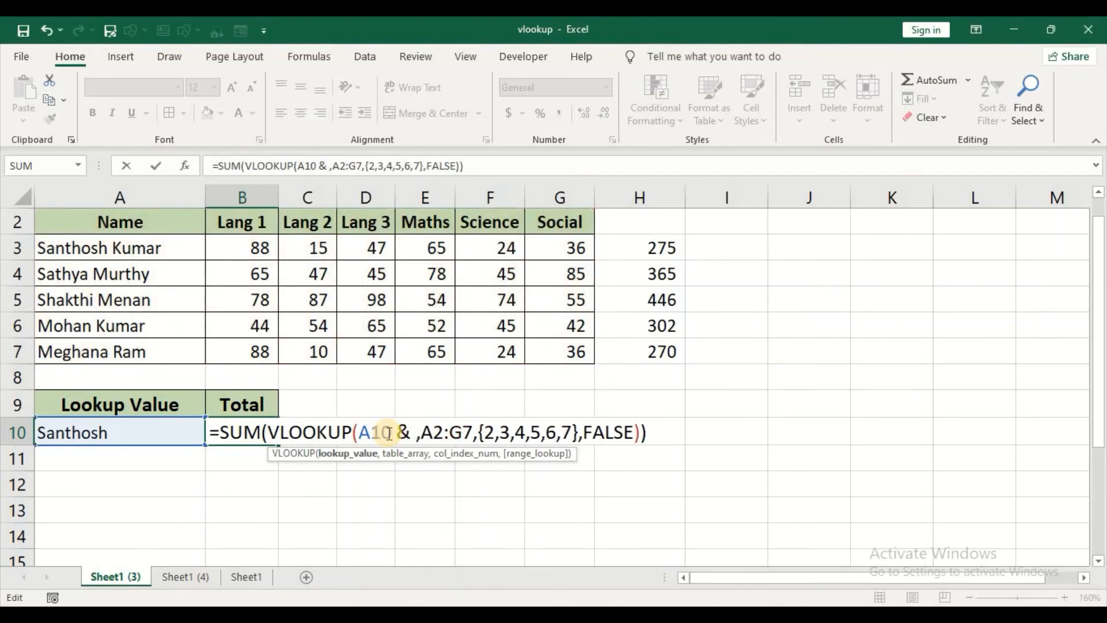
{"action": "type", "text": "\""}
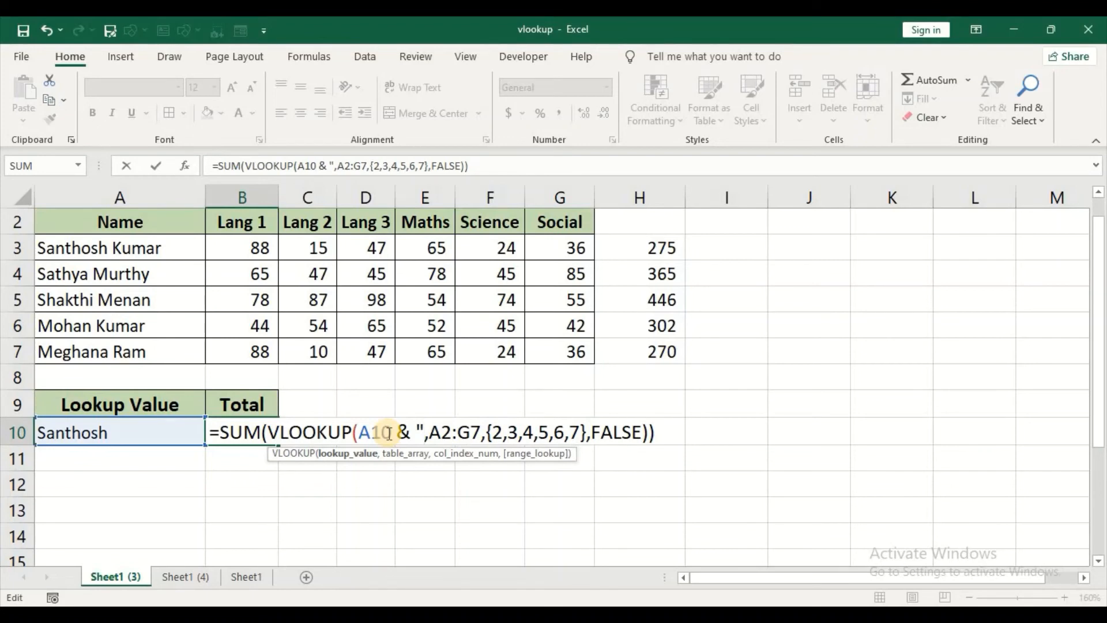
{"action": "type", "text": "8"}
{"action": "key", "text": "BackSpace"}
{"action": "type", "text": "*"}
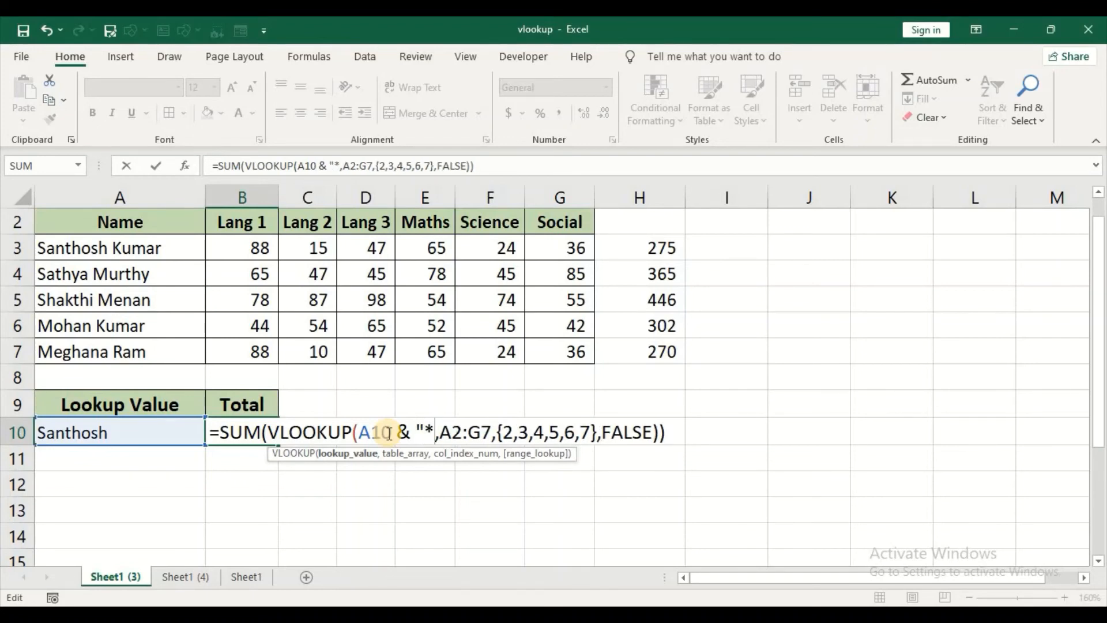
{"action": "type", "text": "\""}
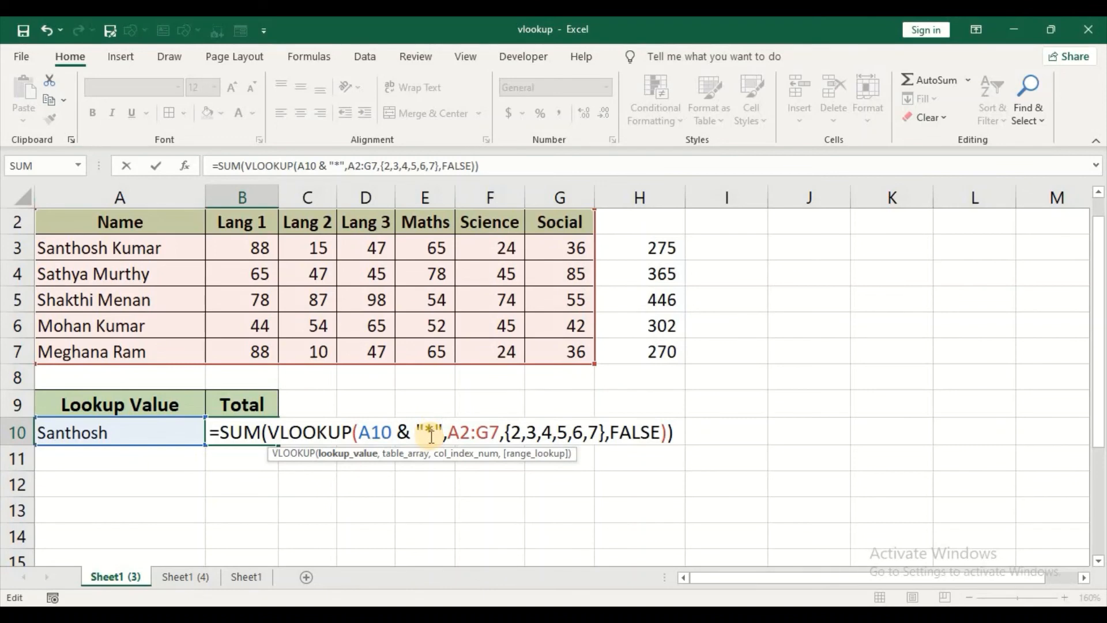
{"action": "key", "text": "Return"}
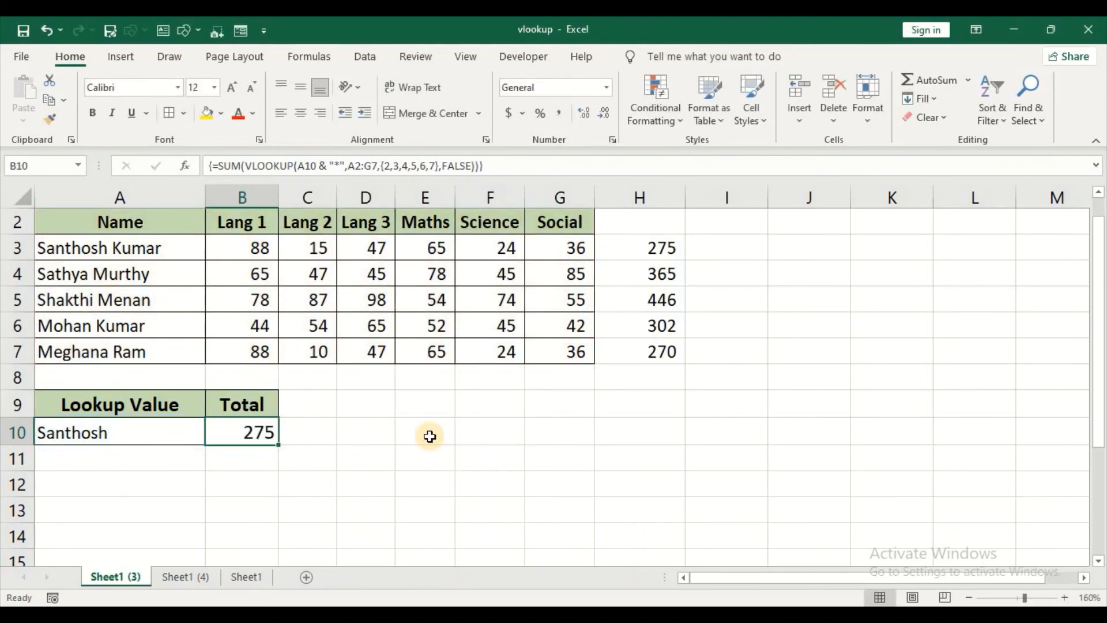
Step: Replace the lookup value in A10 with the first name of the student in A6, and compare B10 with the row total in H6
{"action": "key", "text": "Up"}
{"action": "key", "text": "Left"}
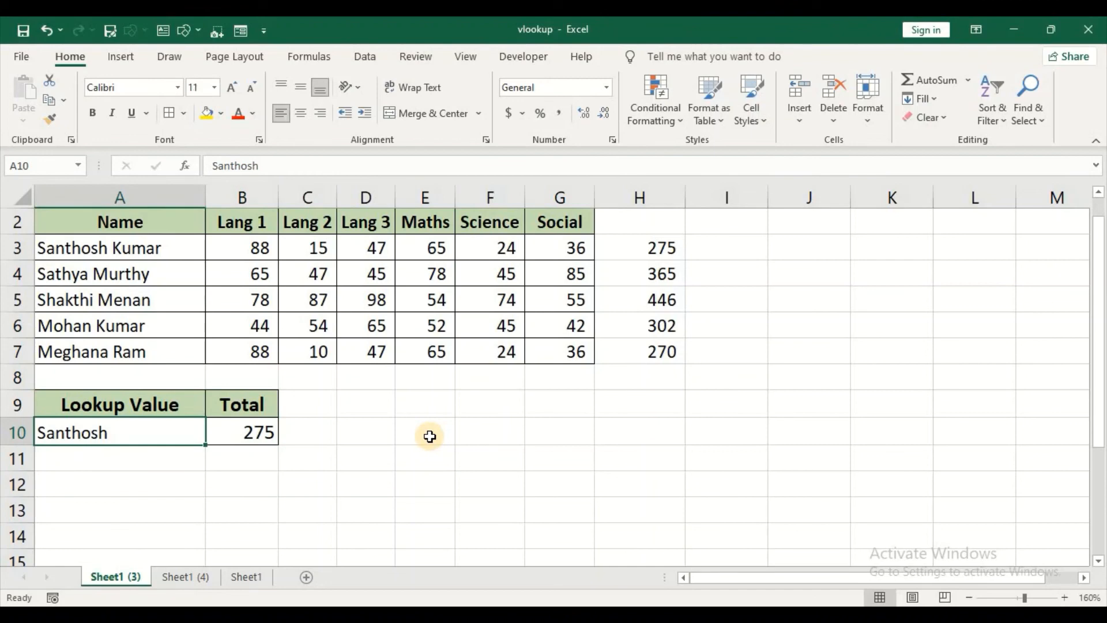
{"action": "type", "text": "Moh"}
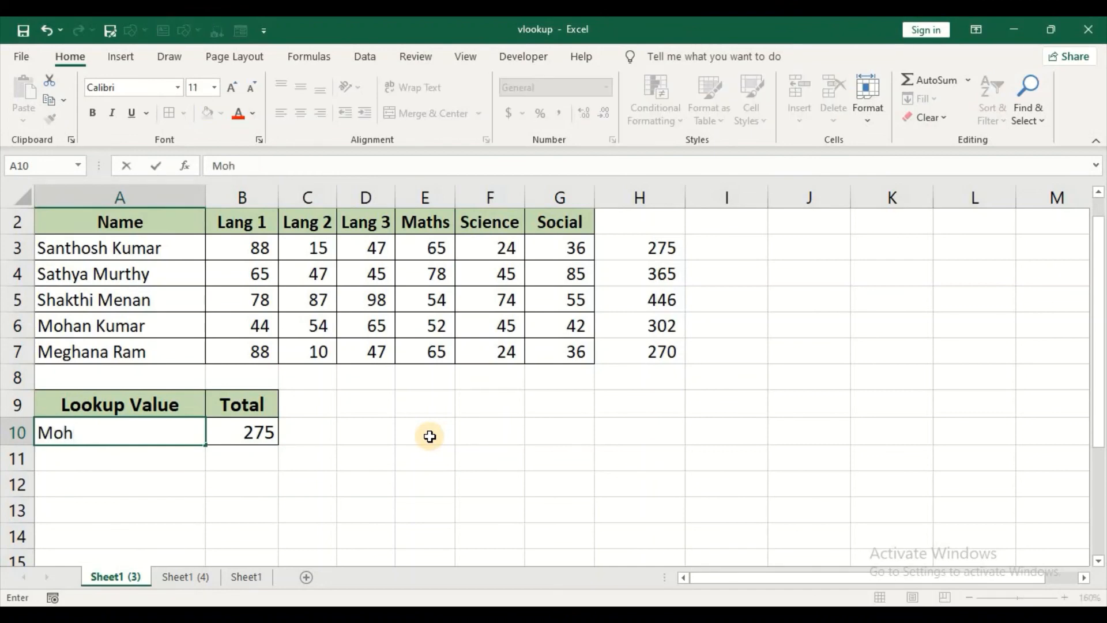
{"action": "type", "text": "an"}
{"action": "key", "text": "Return"}
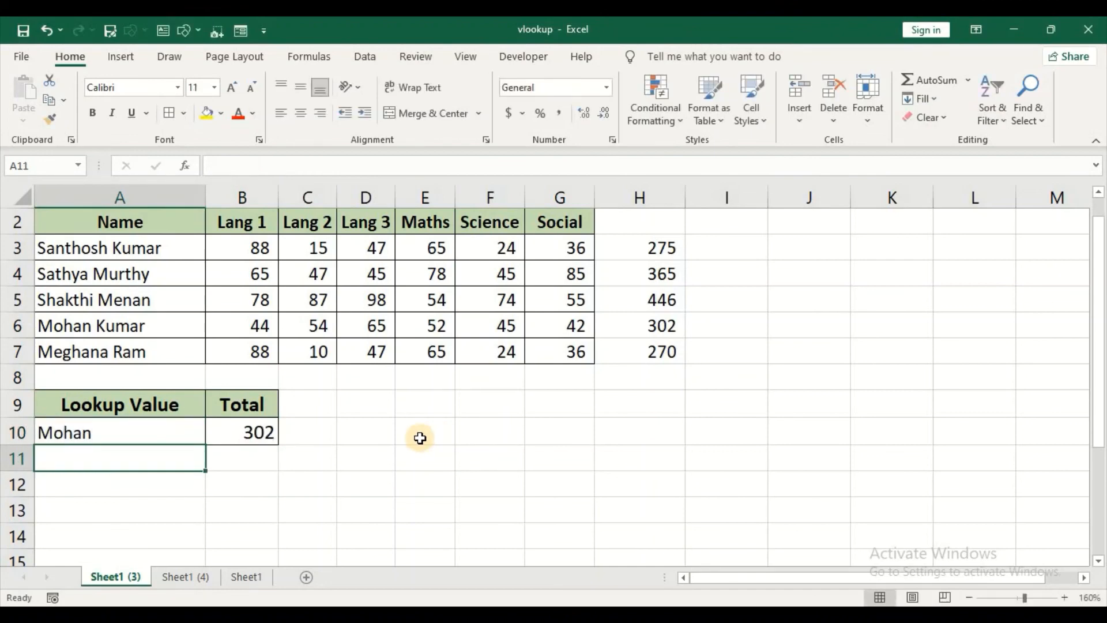
{"action": "left_click", "coordinate": [260, 436]}
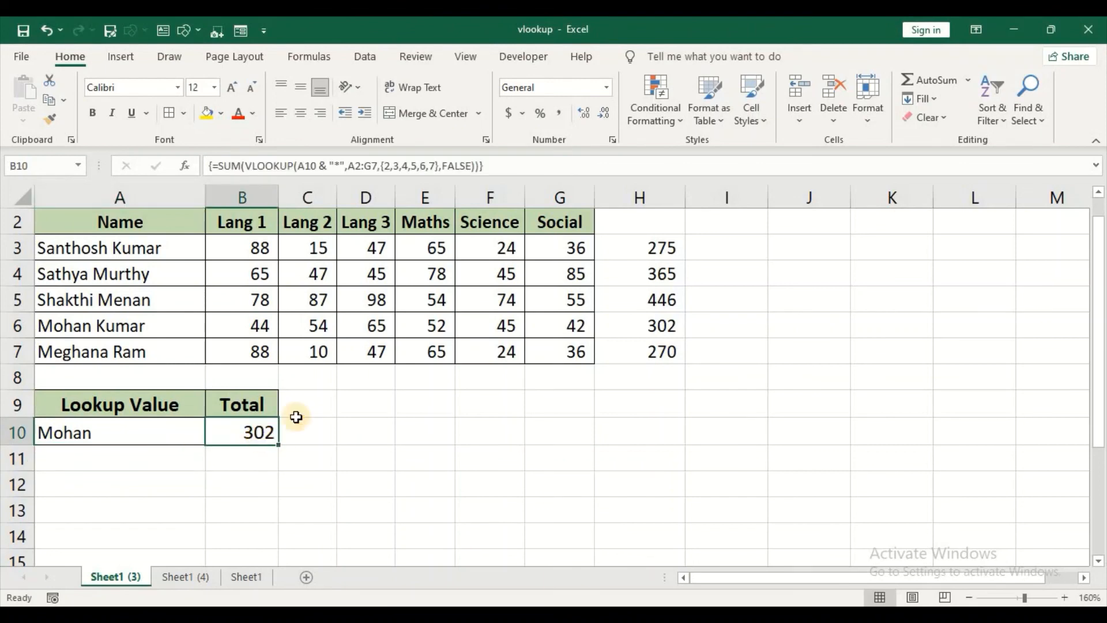
{"action": "left_click", "coordinate": [664, 320]}
{"action": "left_click", "coordinate": [228, 431]}
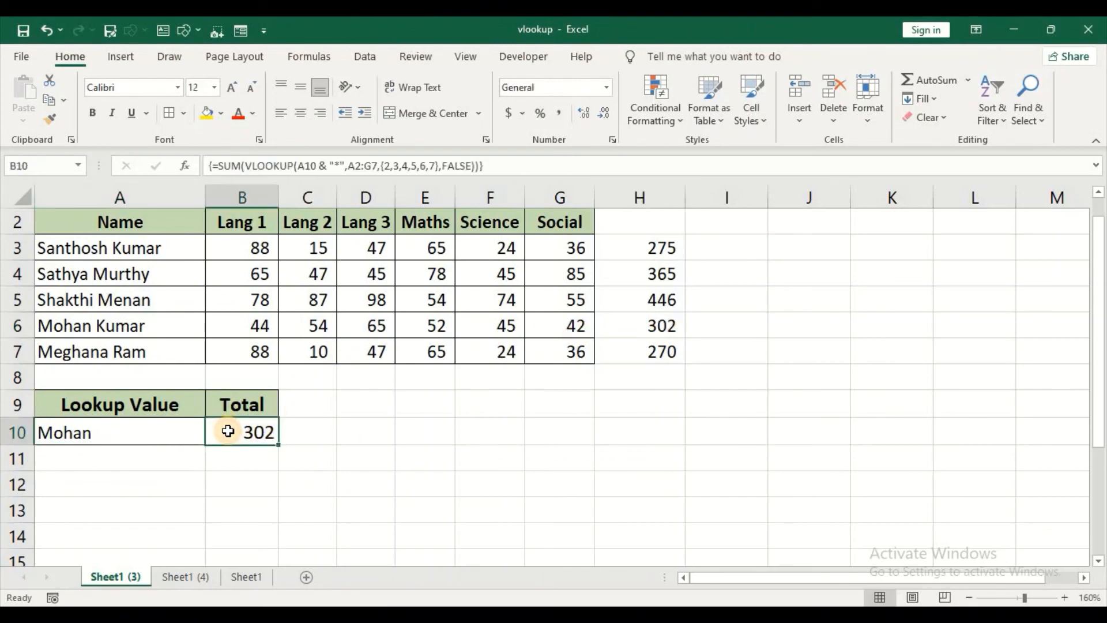